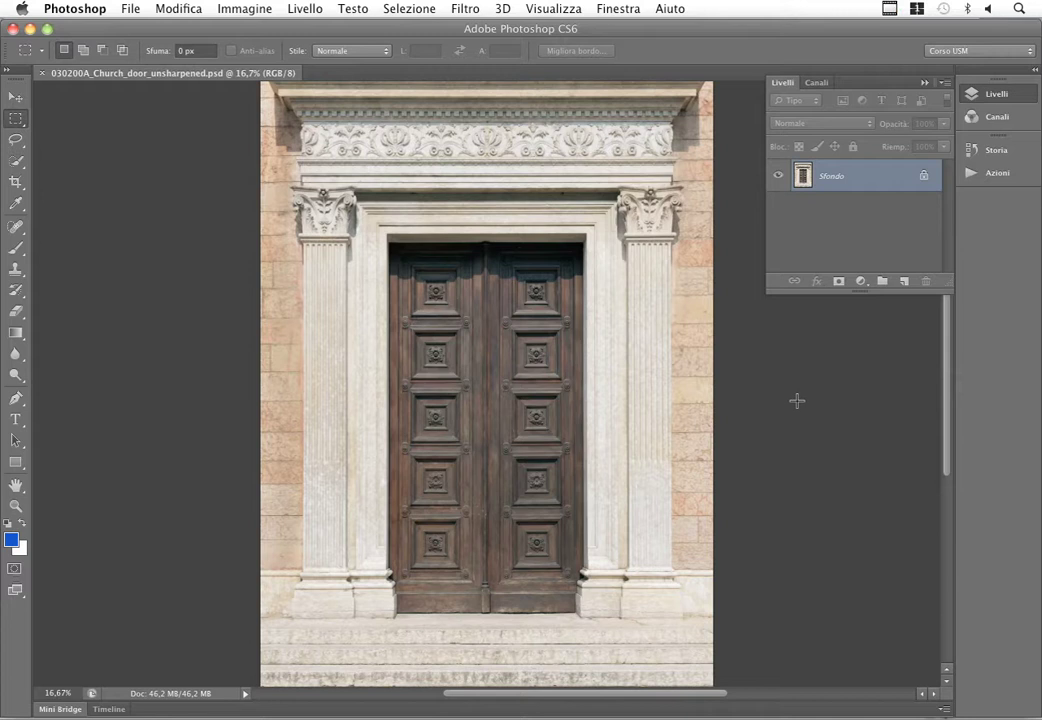
Zoom the view in to 50% on the carved wooden door panels
key("ctrl+plus")
key("ctrl+plus")
key("ctrl+plus")
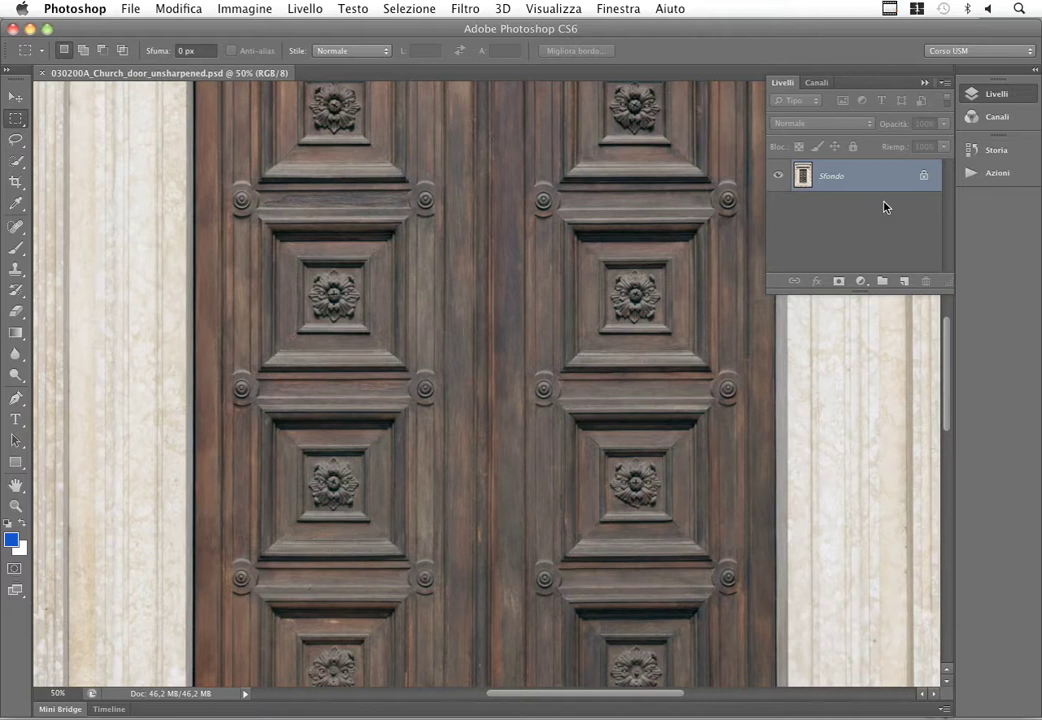
Duplicate Sfondo and sharpen the copy with Unsharp Mask: 500% amount, 2,0 px radius, threshold 0
left_click_drag(866, 175, 903, 281)
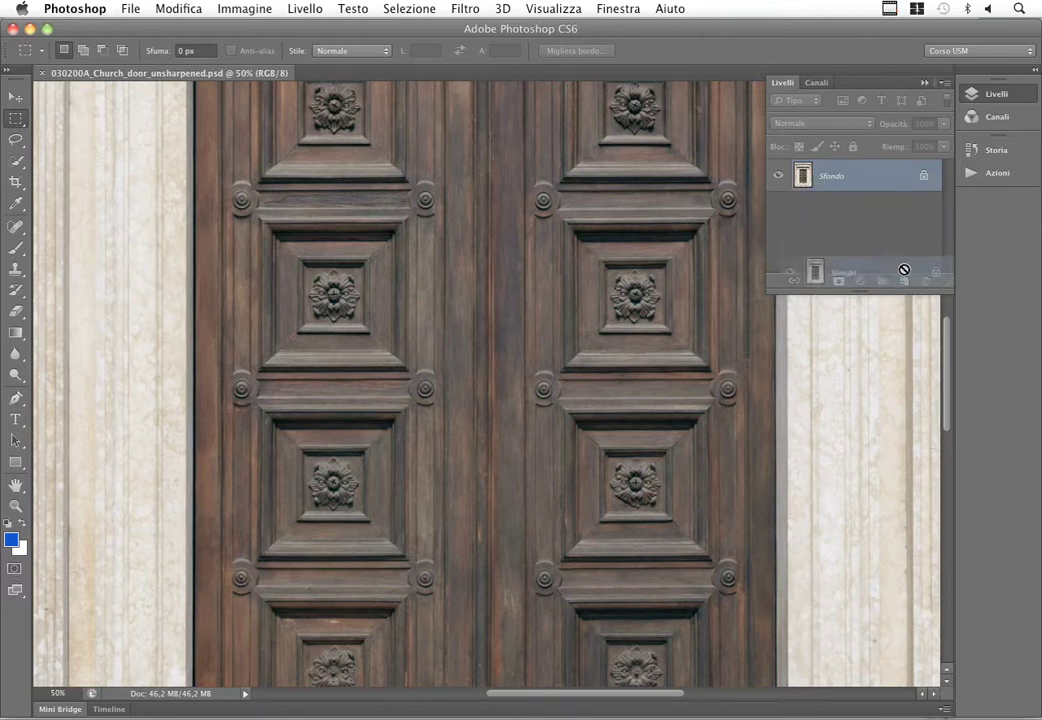
left_click(458, 10)
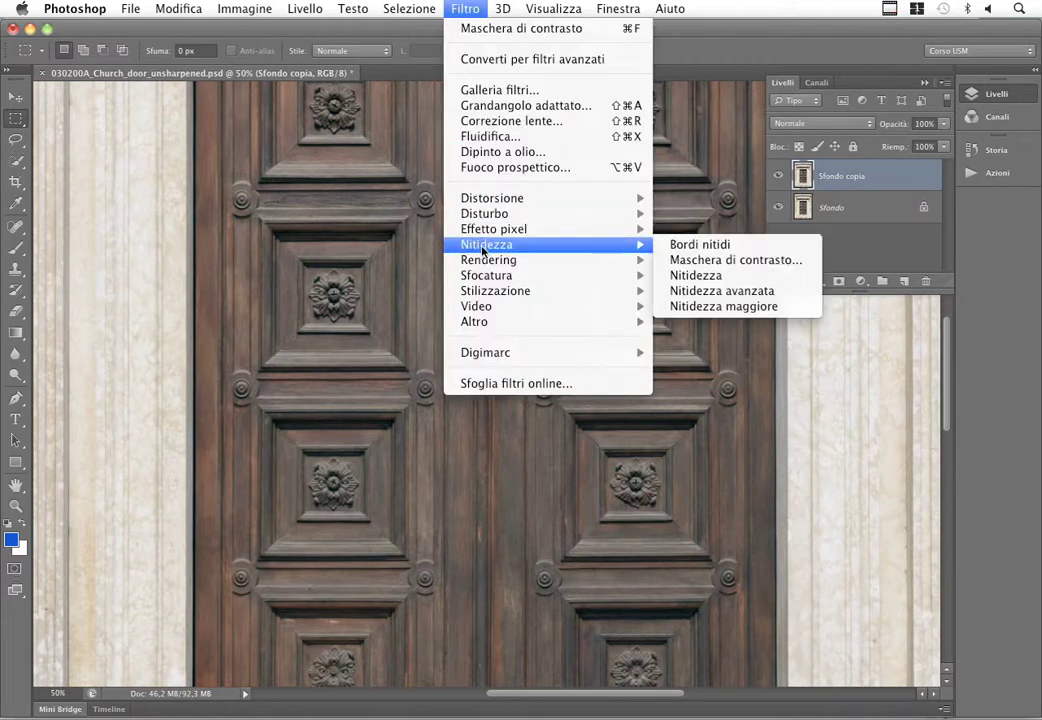
left_click(700, 259)
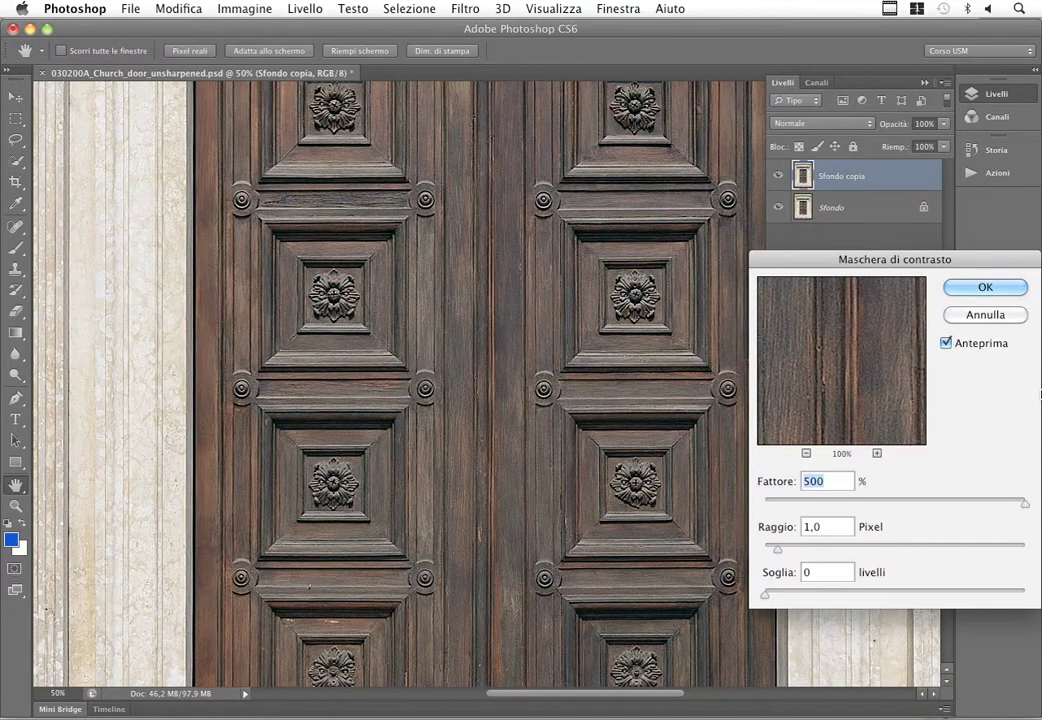
key("Tab")
key("shift+Up")
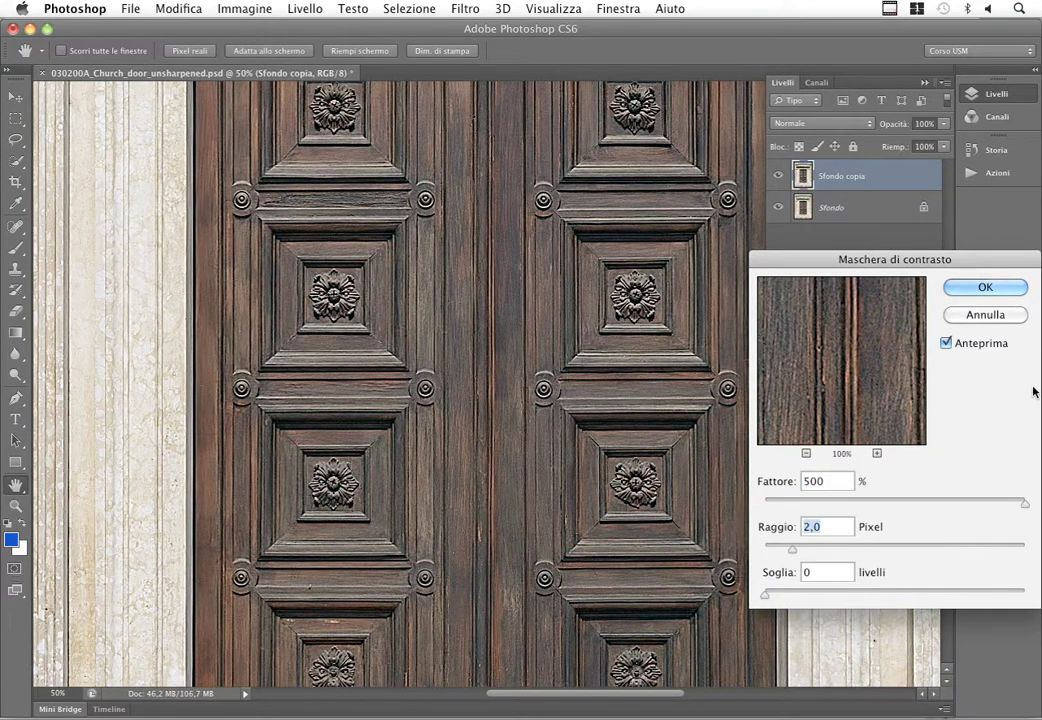
left_click(977, 289)
left_click(990, 289)
key("m")
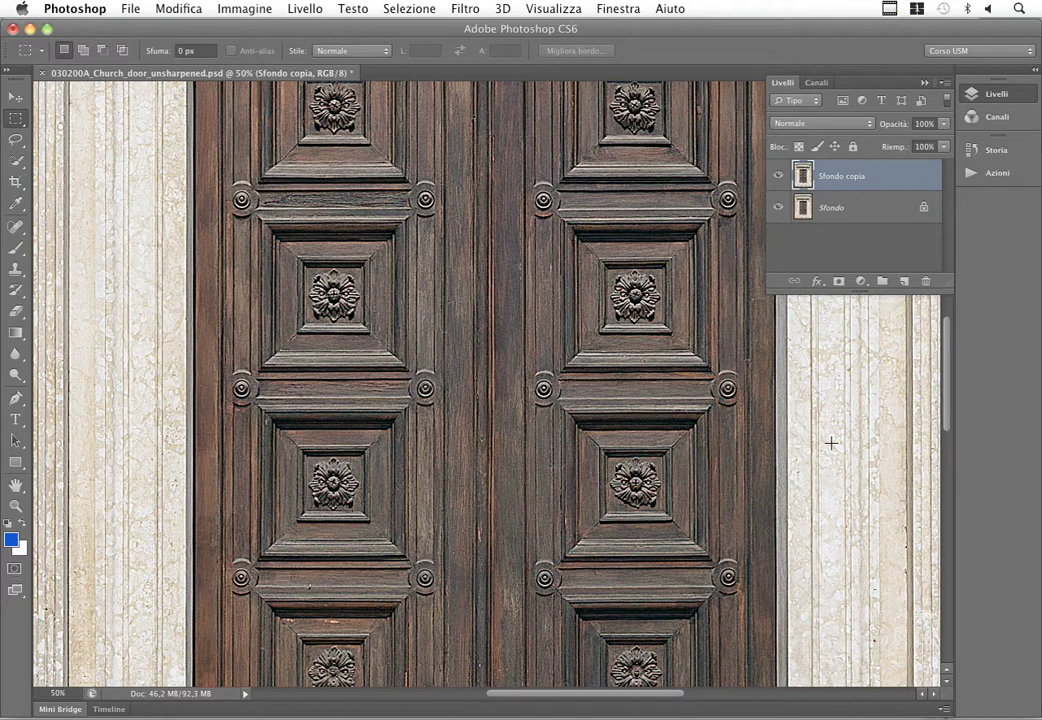
left_click(779, 176)
left_click(779, 176)
left_click(779, 176)
left_click(779, 176)
Set Sfondo copia to Luminosità blending, then compare it on and off at 100% zoom
left_click(818, 127)
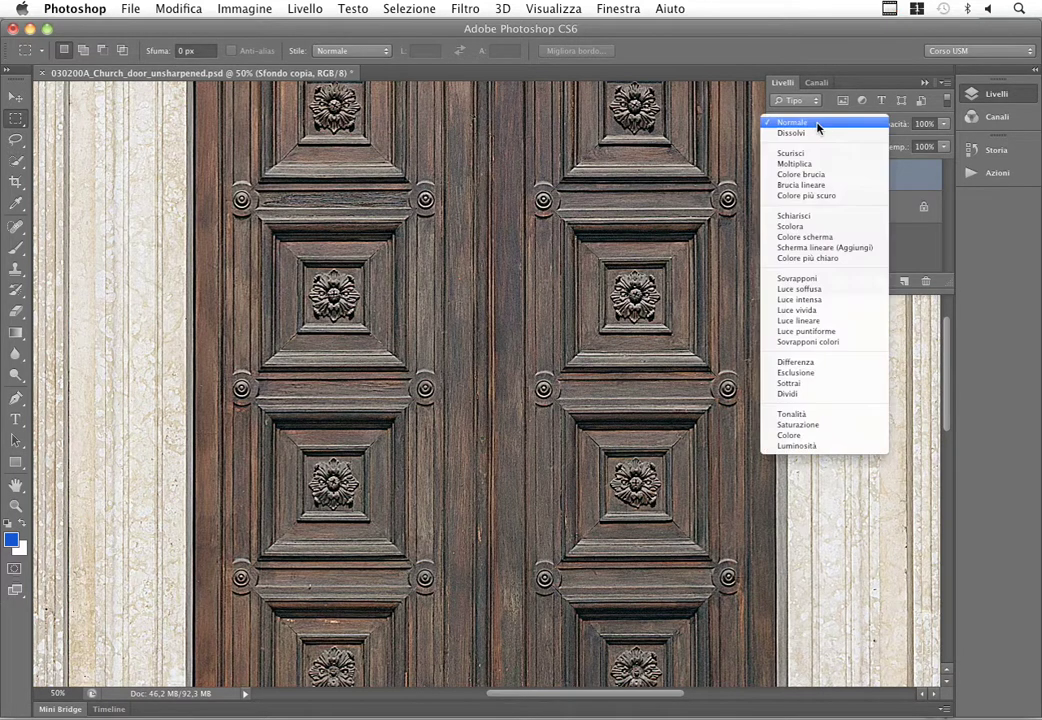
left_click(838, 452)
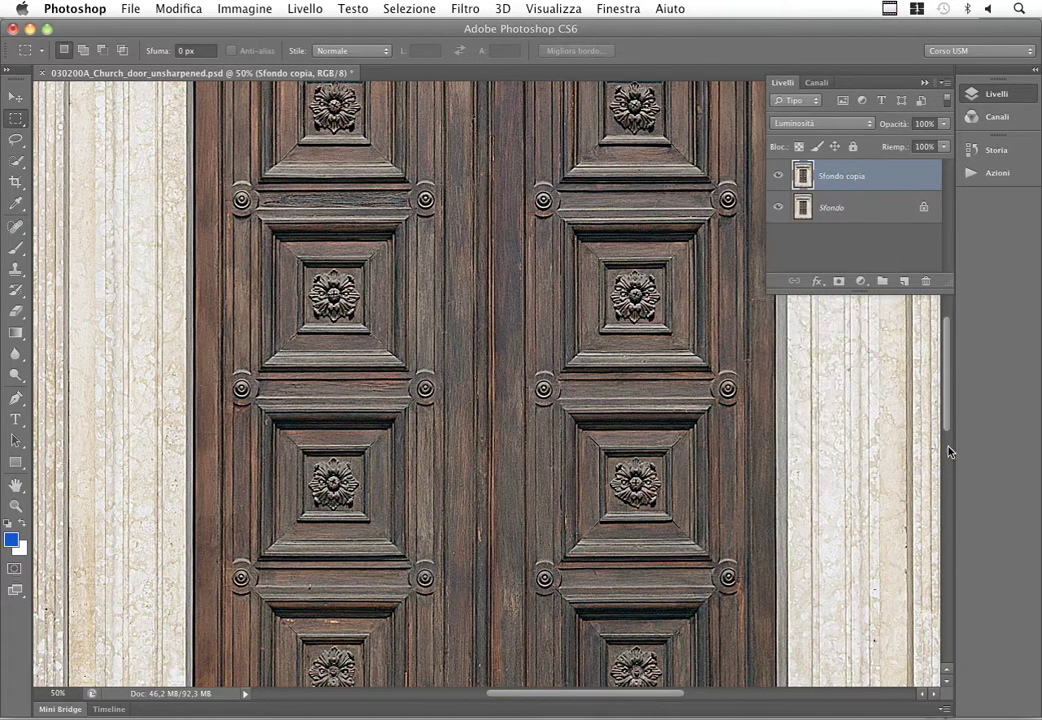
key("ctrl+plus")
key("ctrl+plus")
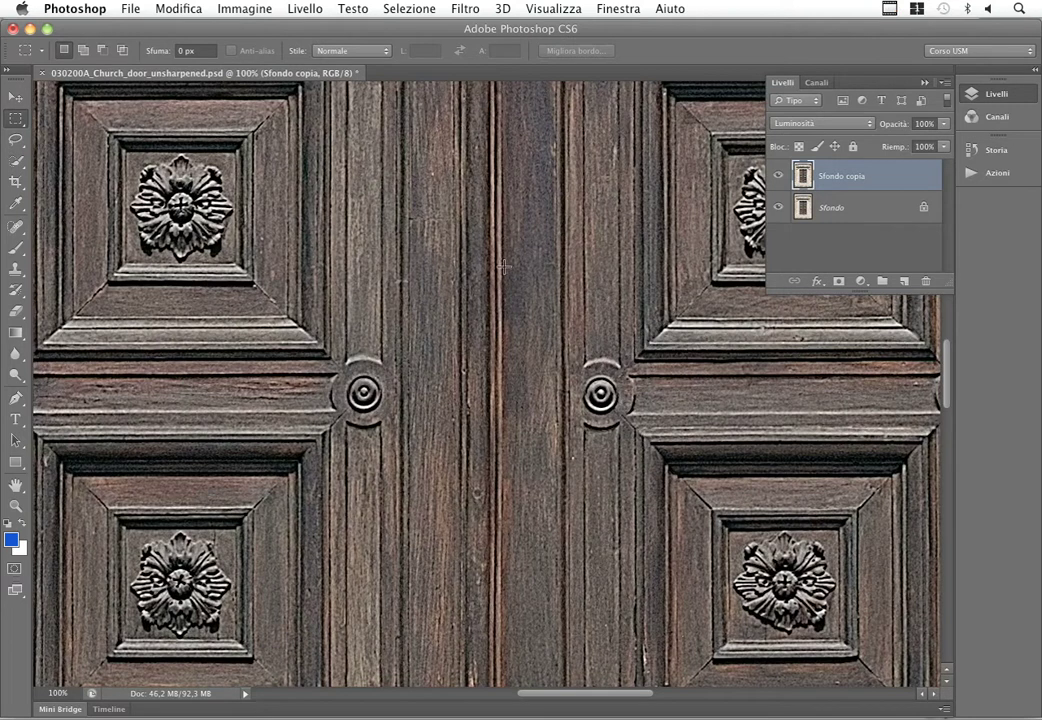
left_click(779, 176)
left_click(779, 177)
left_click(779, 177)
left_click(779, 177)
left_click(779, 177)
left_click(779, 177)
Compare Normale against Luminosità blending, leaving the copy in Luminosità
left_click(822, 123)
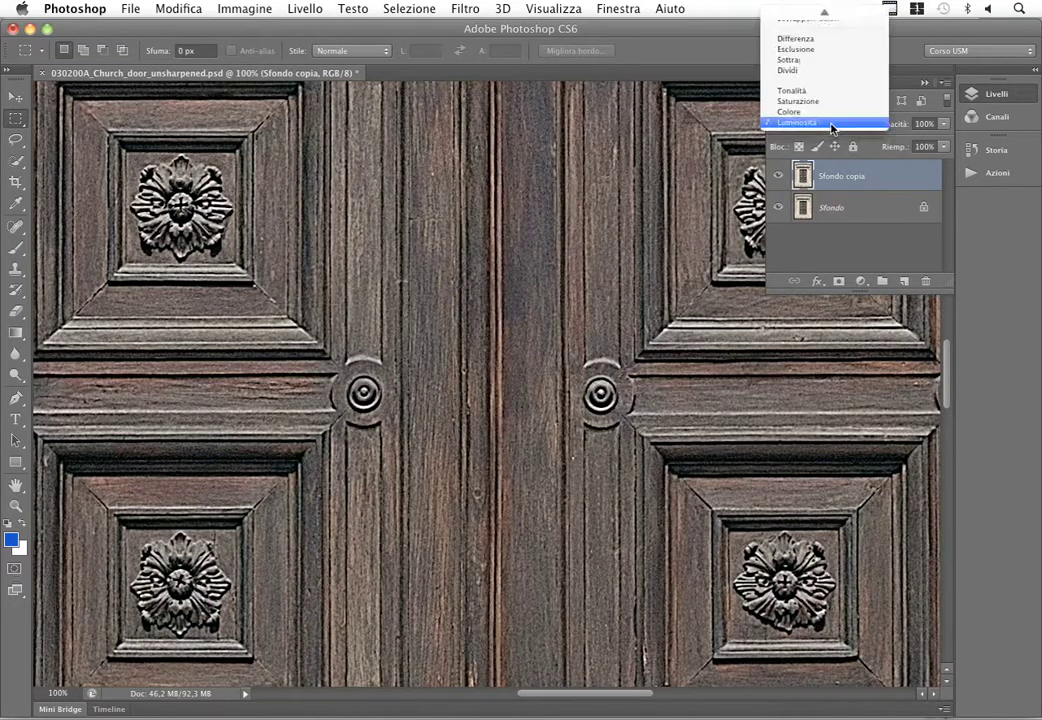
left_click(813, 13)
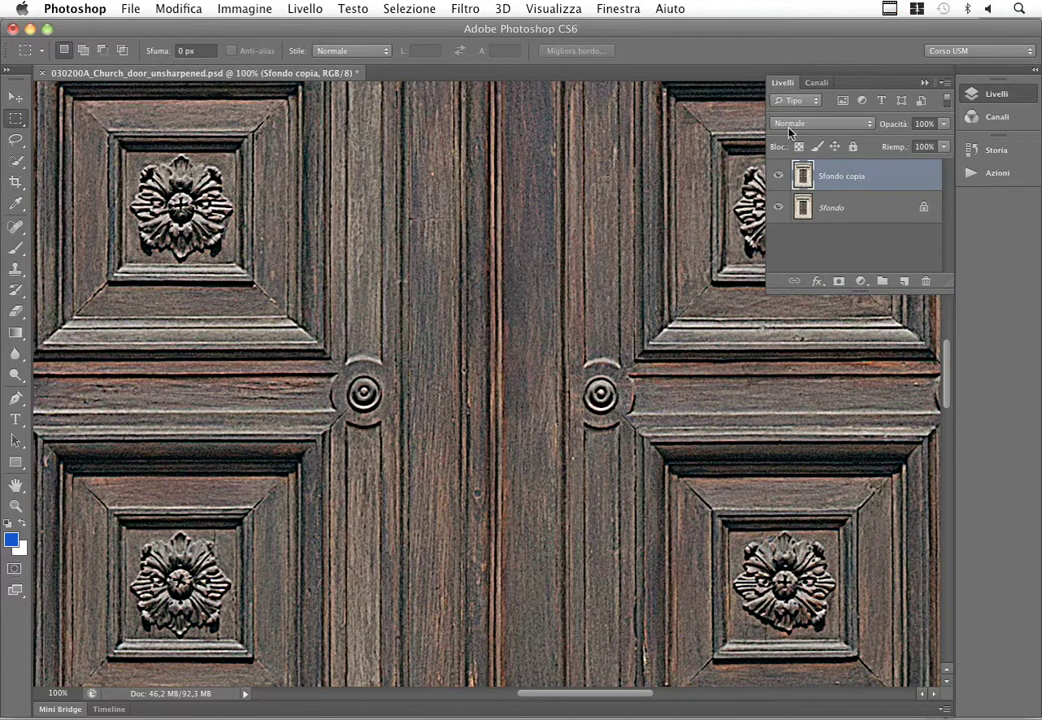
left_click(815, 123)
left_click(818, 445)
Delete Sfondo copia, duplicate Sfondo again, and reapply the last Unsharp Mask
left_click_drag(868, 179, 925, 281)
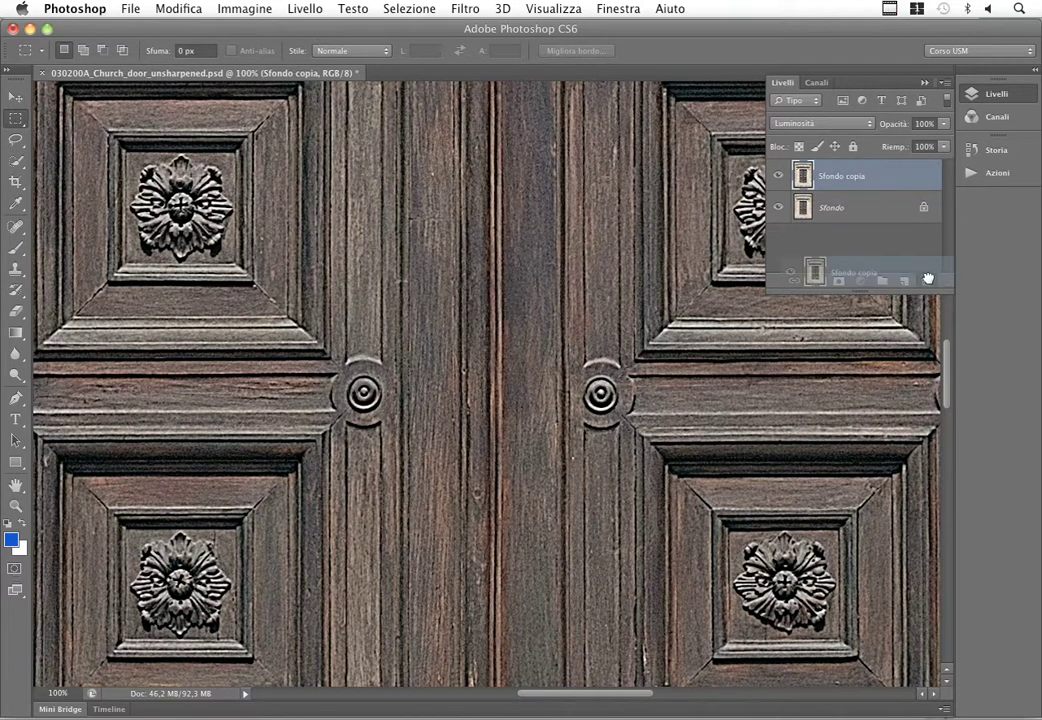
left_click_drag(860, 176, 903, 281)
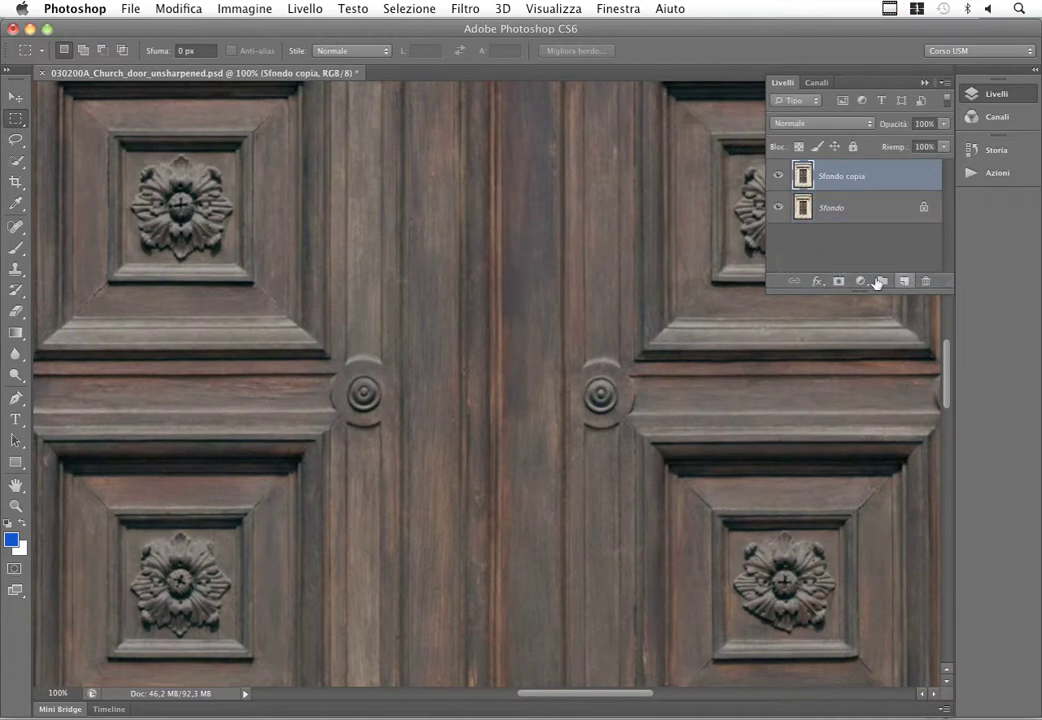
left_click(465, 9)
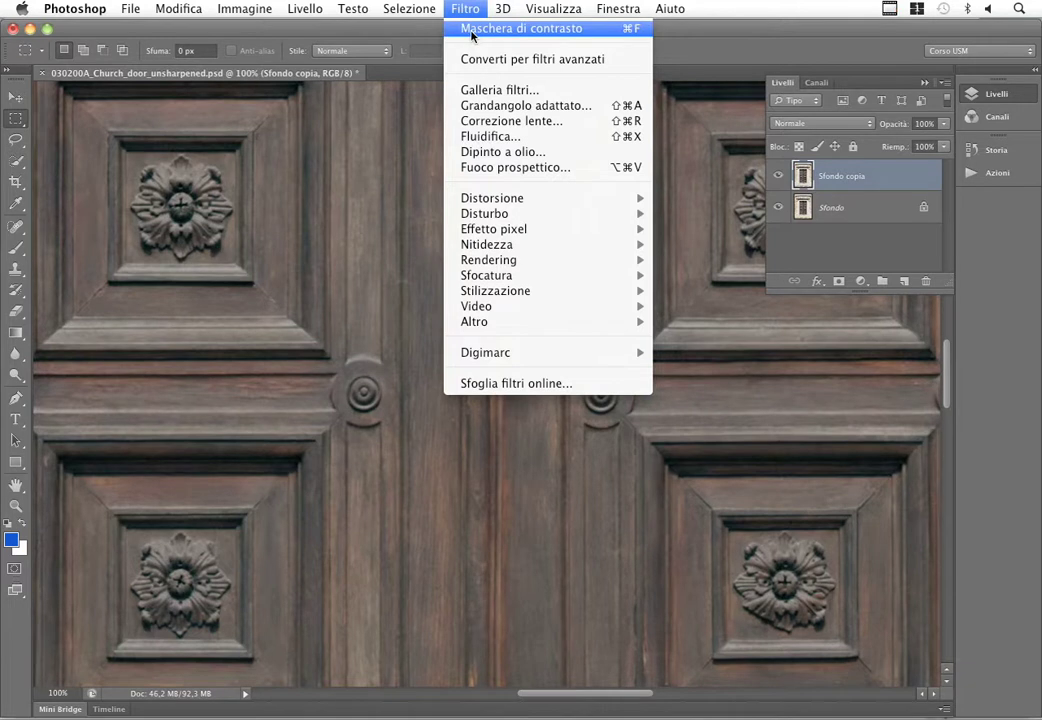
left_click(472, 30)
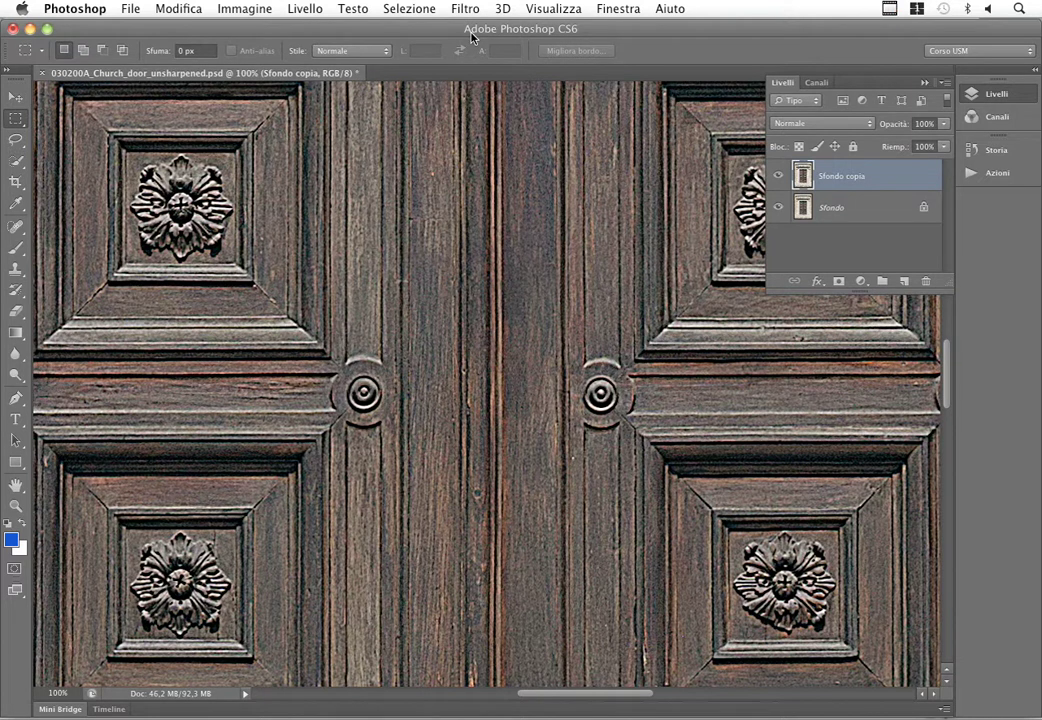
Fade the Unsharp Mask to Luminosità mode at 100% opacity, then toggle the copy to compare
left_click(180, 10)
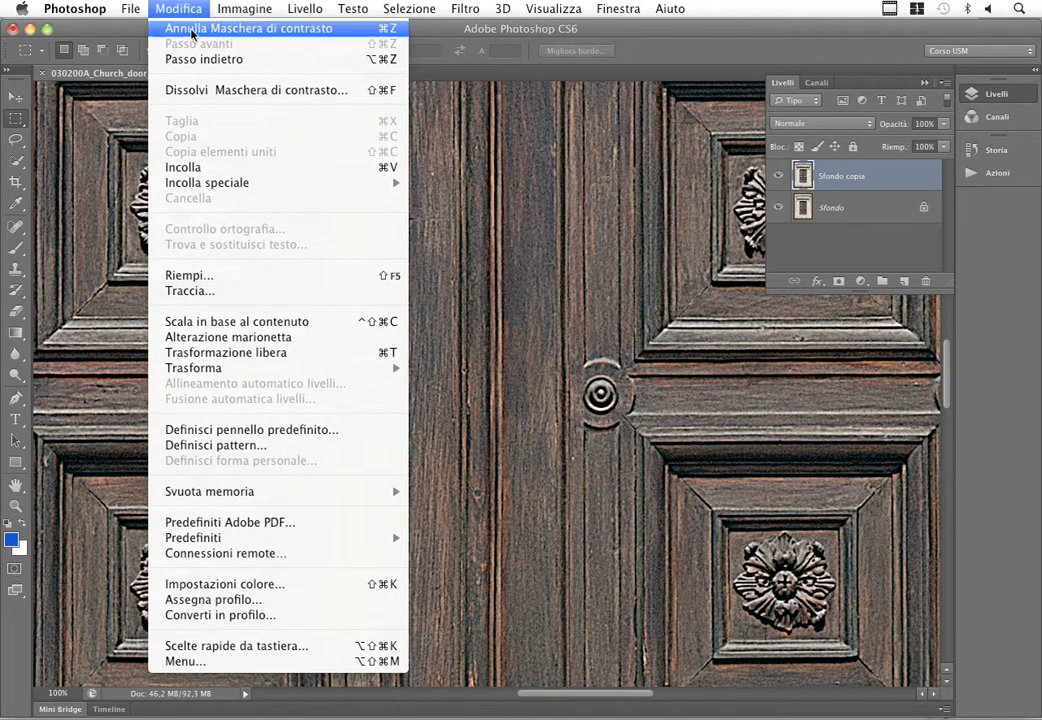
left_click(202, 91)
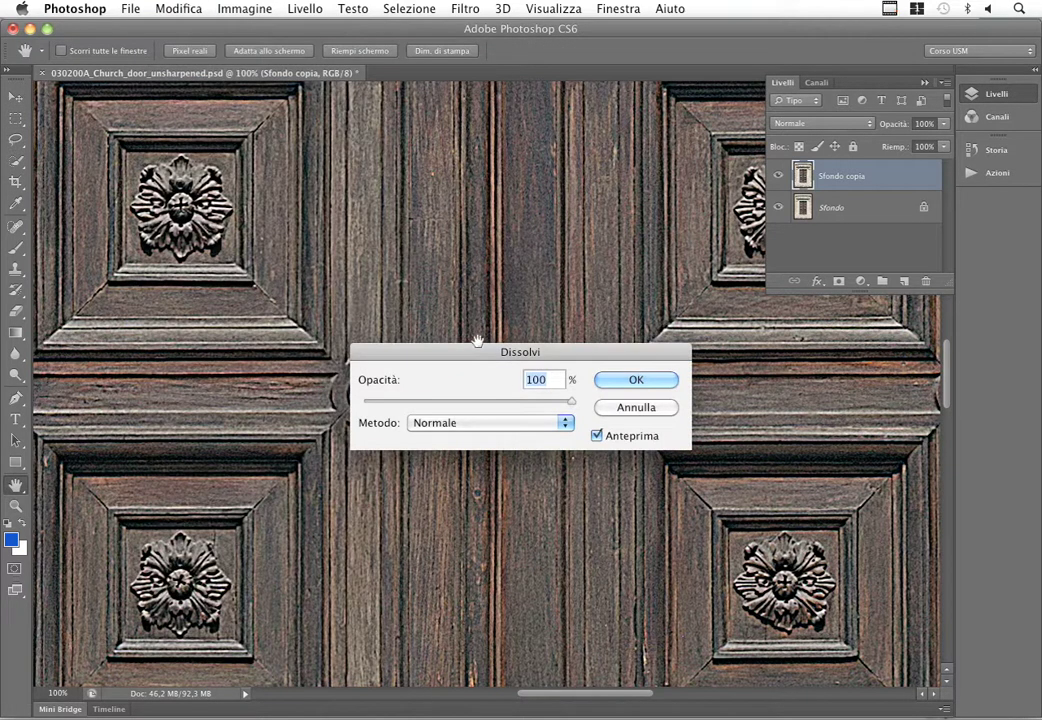
left_click_drag(478, 357, 476, 89)
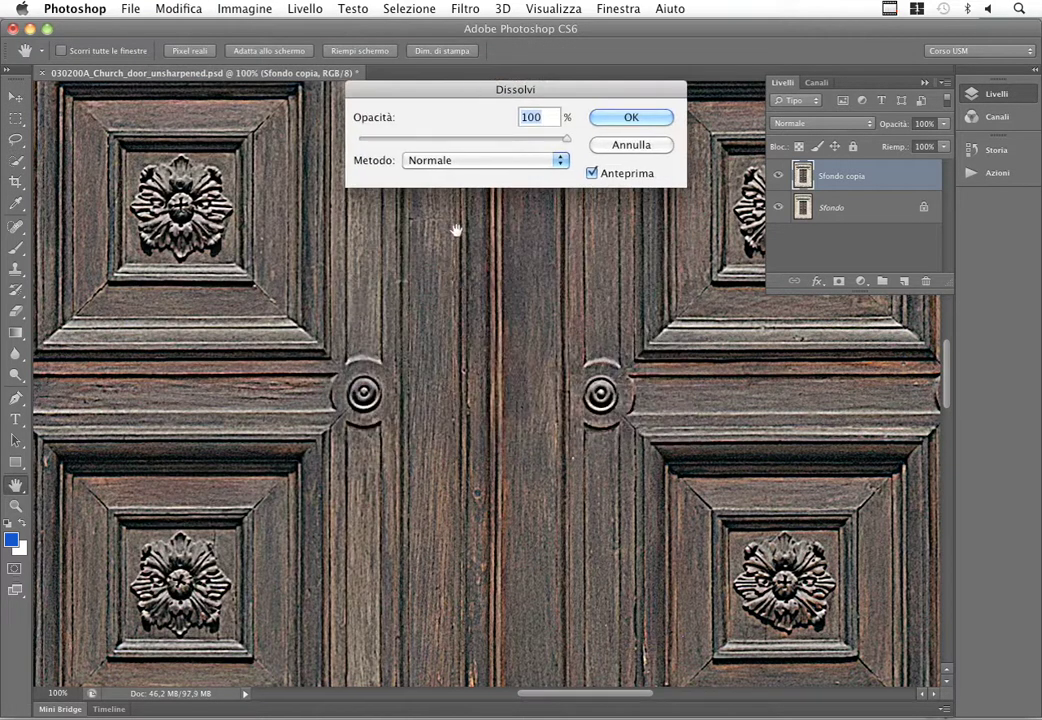
left_click(489, 160)
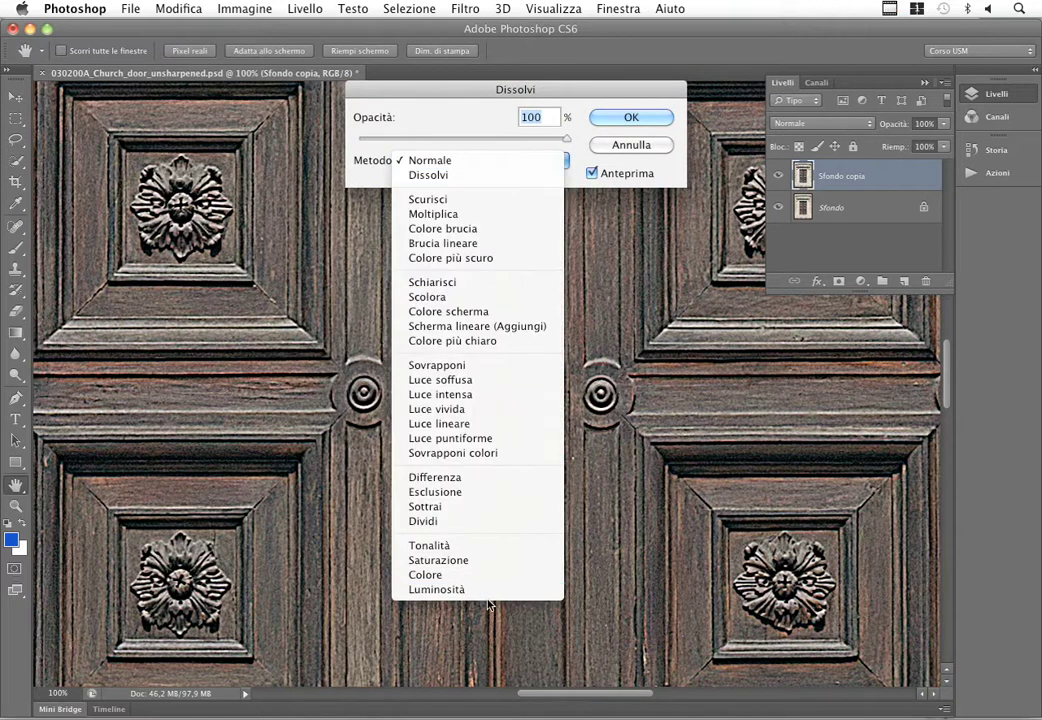
left_click(492, 589)
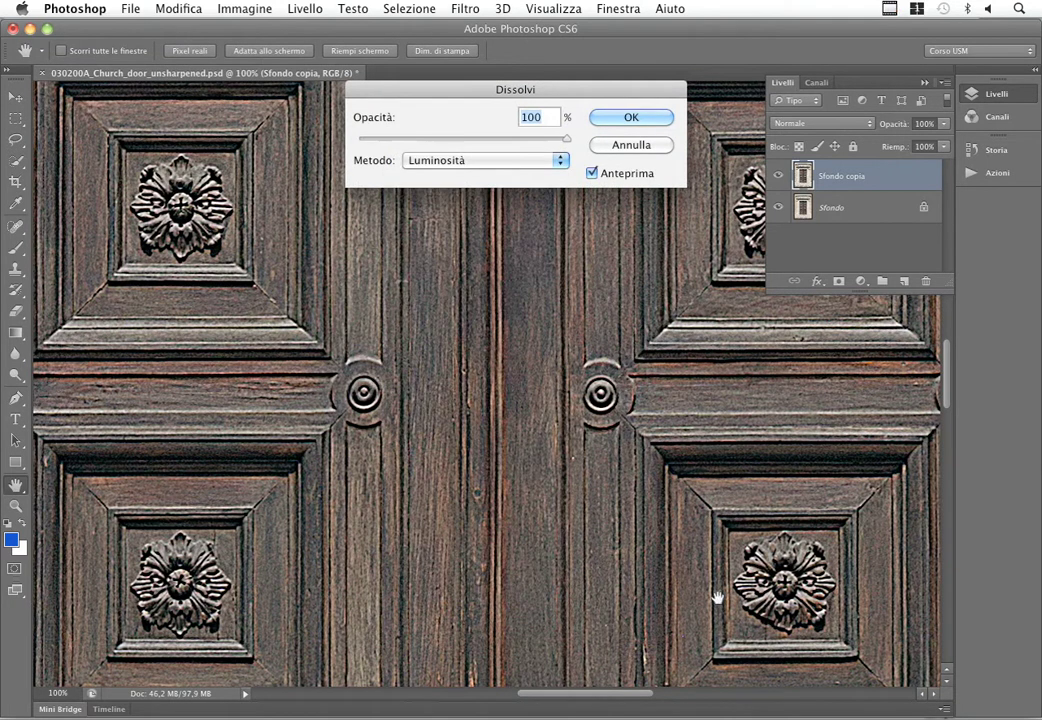
left_click(630, 117)
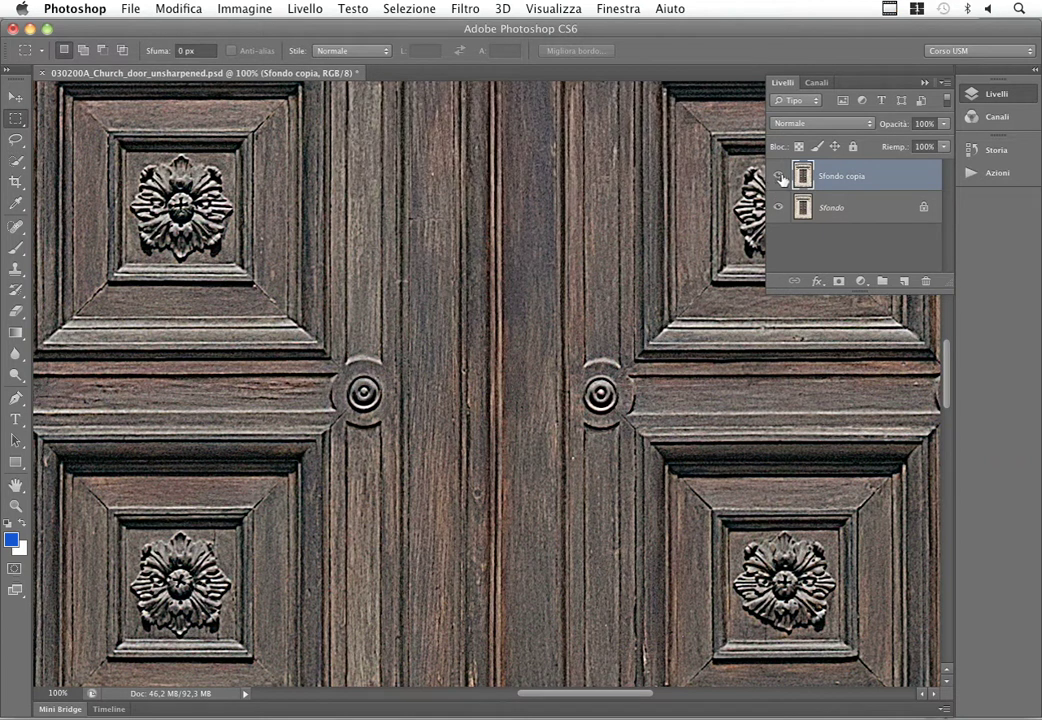
left_click(779, 177)
left_click(779, 177)
Duplicate the sharpened layer and name the two copies Schiarisci and Scurisci
key("ctrl+j")
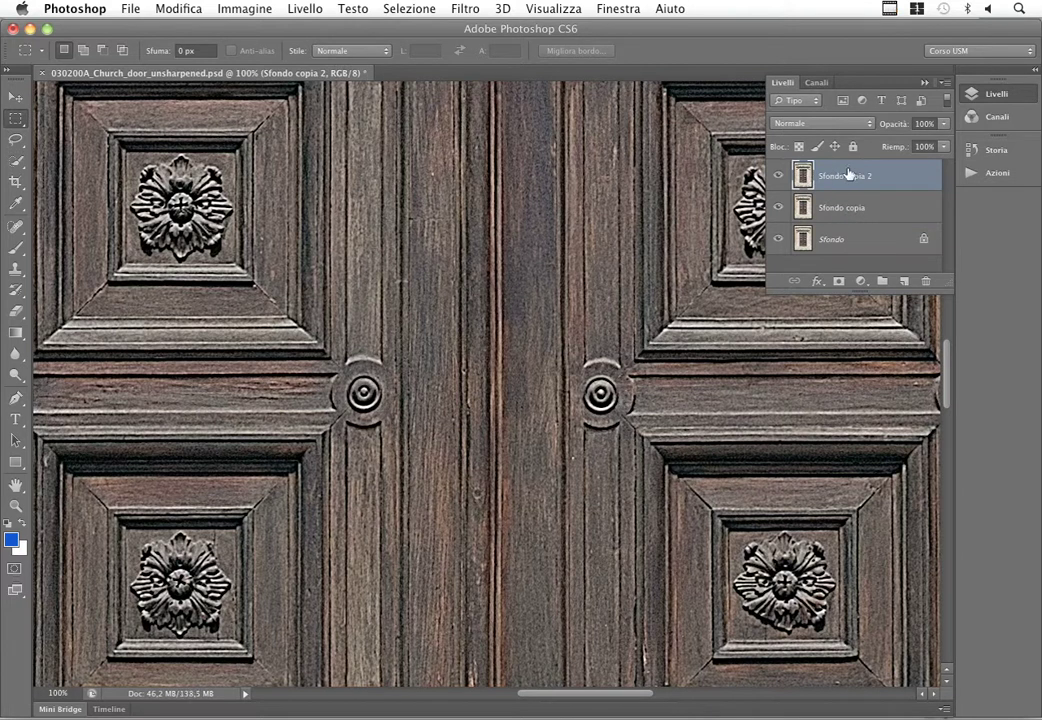
double_click(838, 176)
type("Schiarisci")
key("Return")
double_click(842, 208)
type("Scurisci")
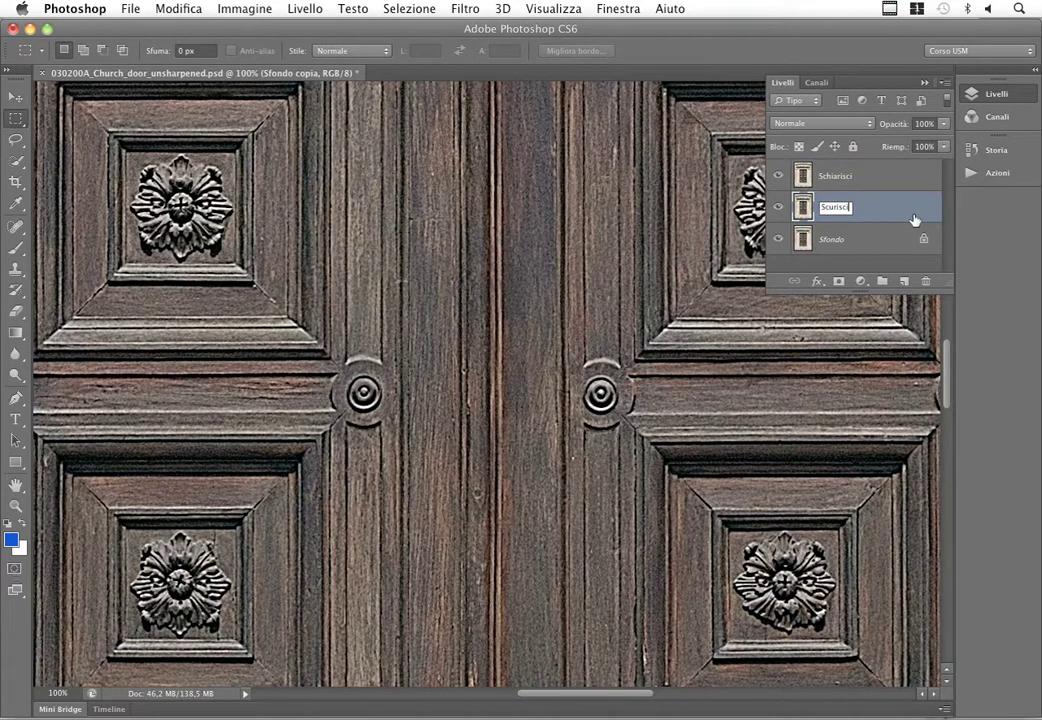
key("Return")
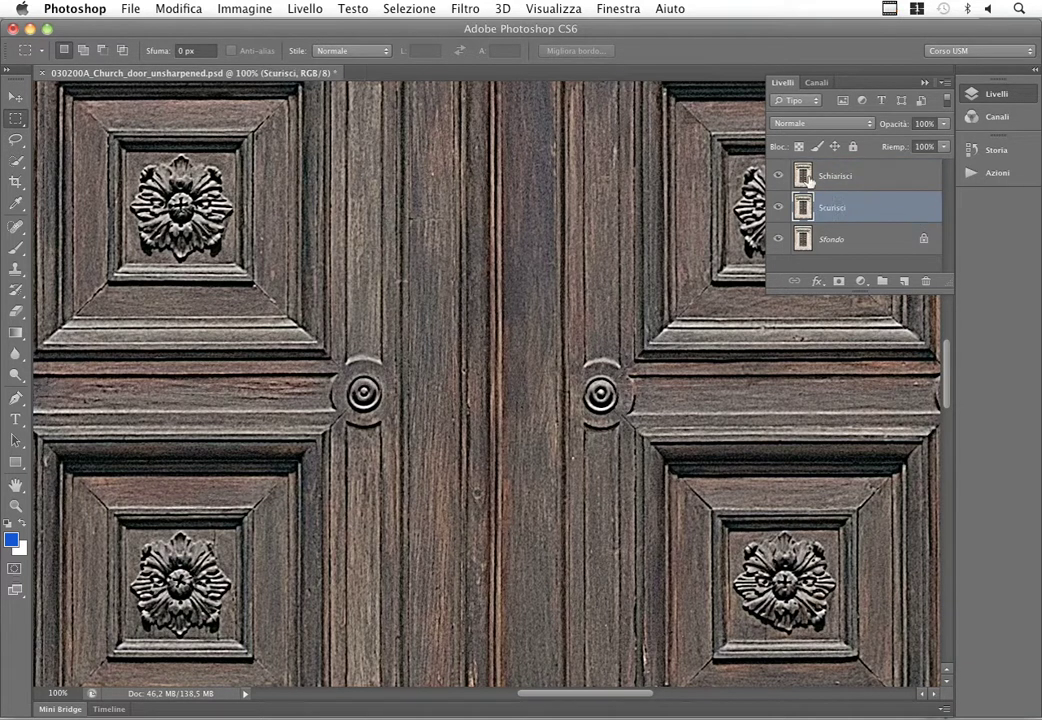
Hide Schiarisci, set Scurisci to Scurisci blending, and toggle it to compare
left_click(779, 176)
left_click(808, 126)
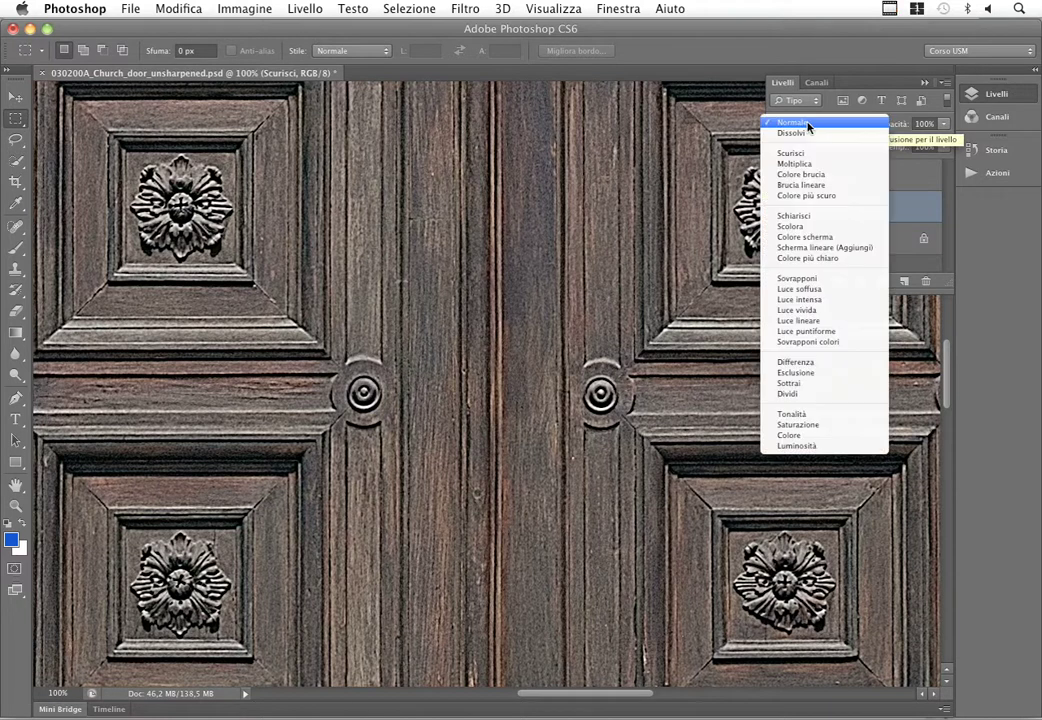
left_click(811, 156)
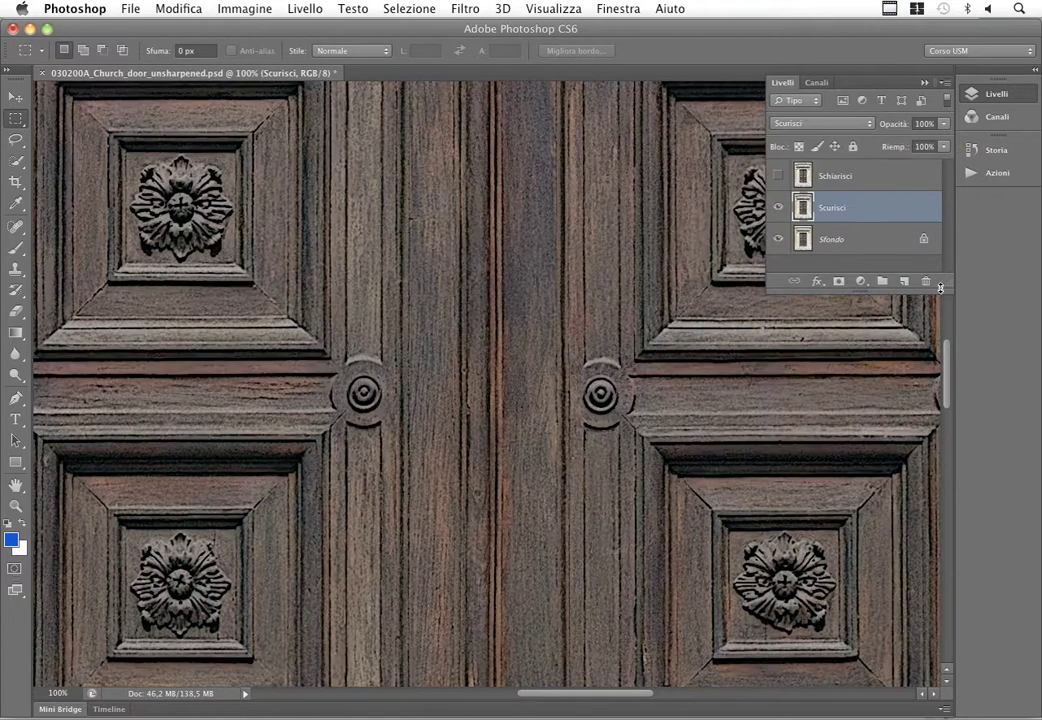
left_click(779, 208)
left_click(779, 208)
left_click(779, 208)
left_click(779, 208)
left_click(779, 208)
left_click(779, 209)
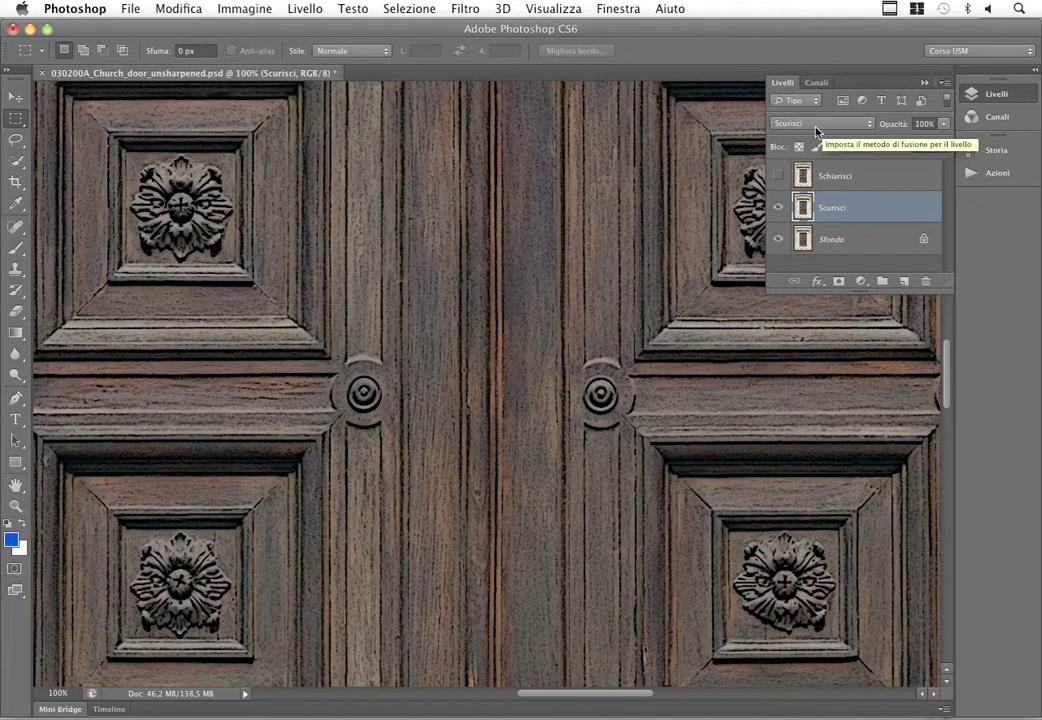
left_click(778, 208)
left_click(876, 180)
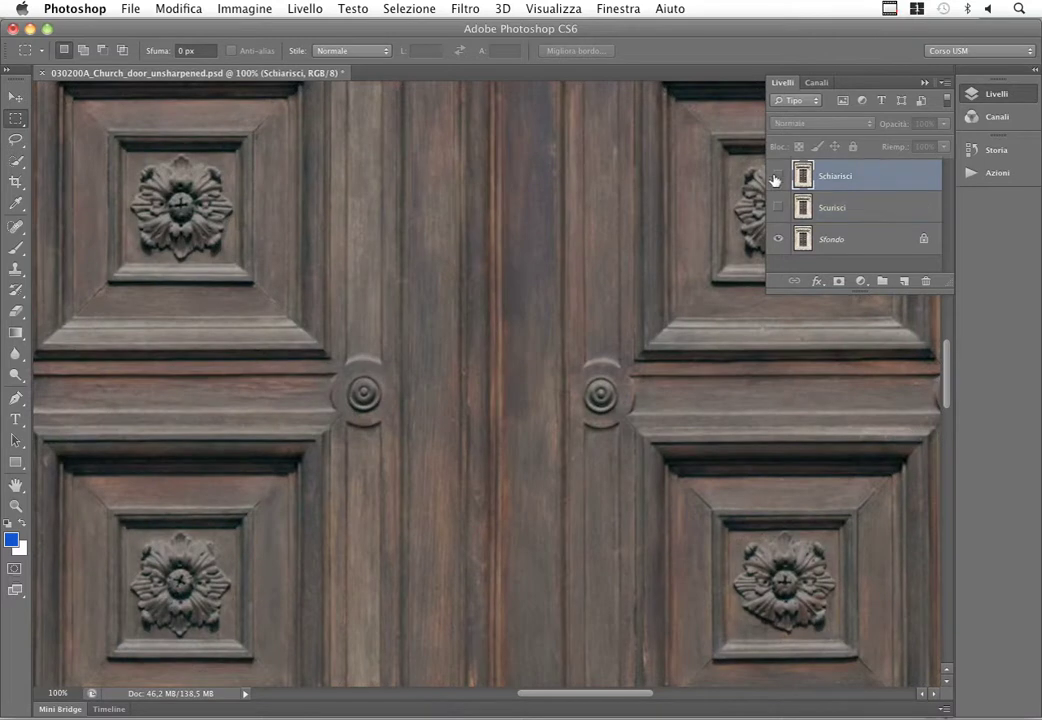
left_click(777, 177)
left_click(805, 124)
left_click(809, 216)
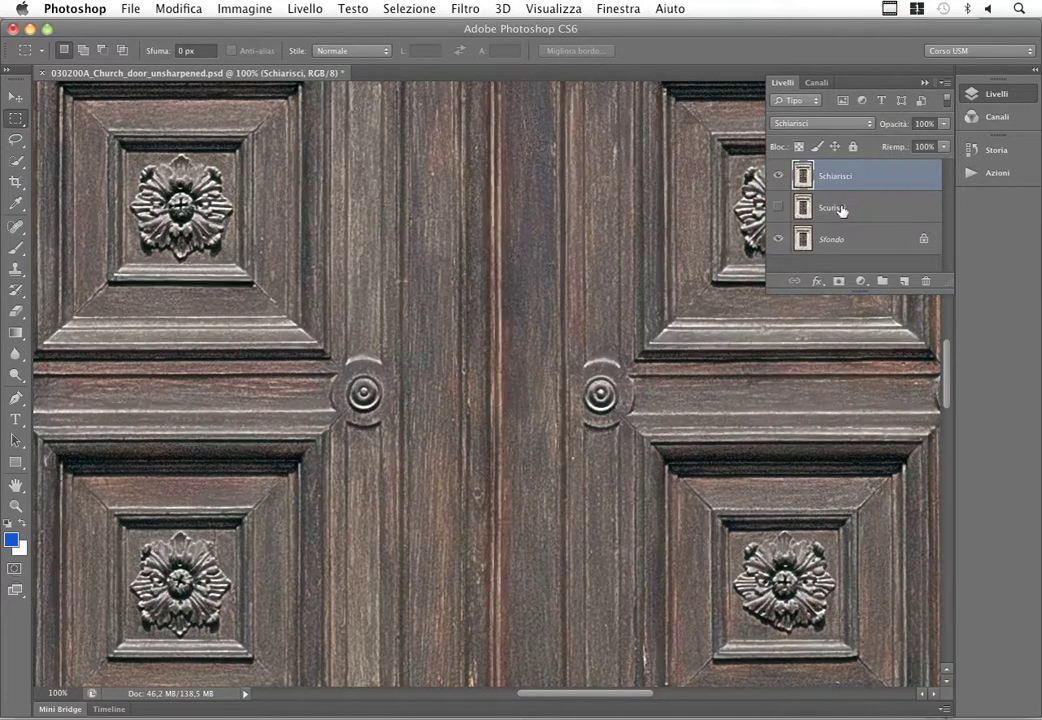
left_click(779, 176)
left_click(780, 176)
left_click(780, 176)
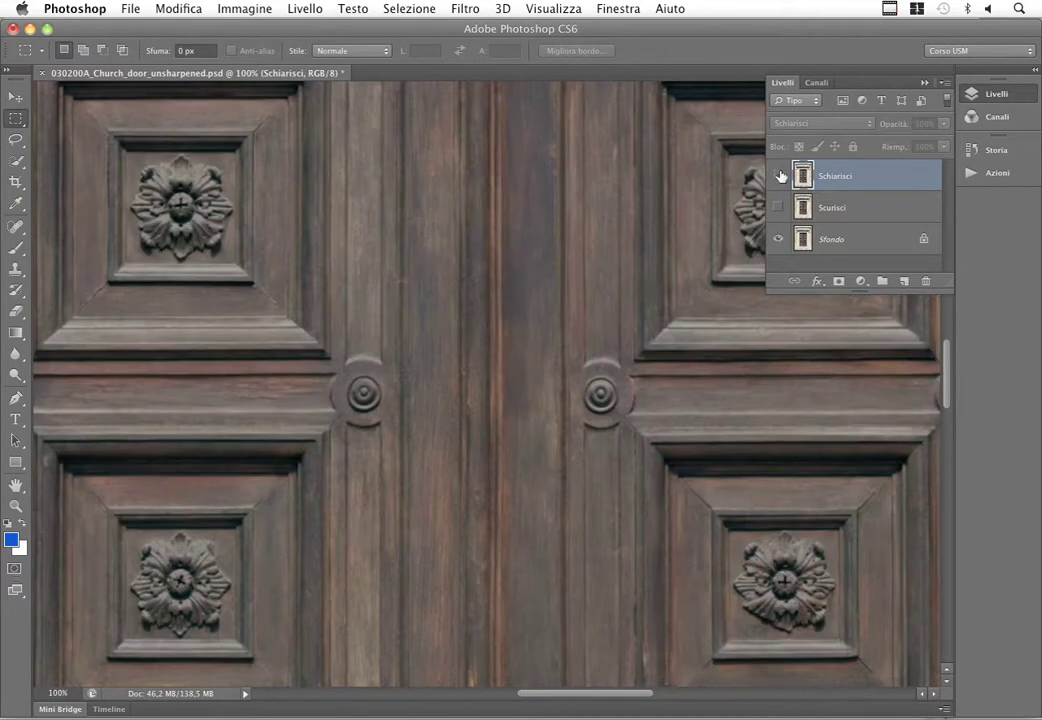
left_click(780, 176)
left_click(780, 176)
left_click(779, 208)
left_click(779, 176)
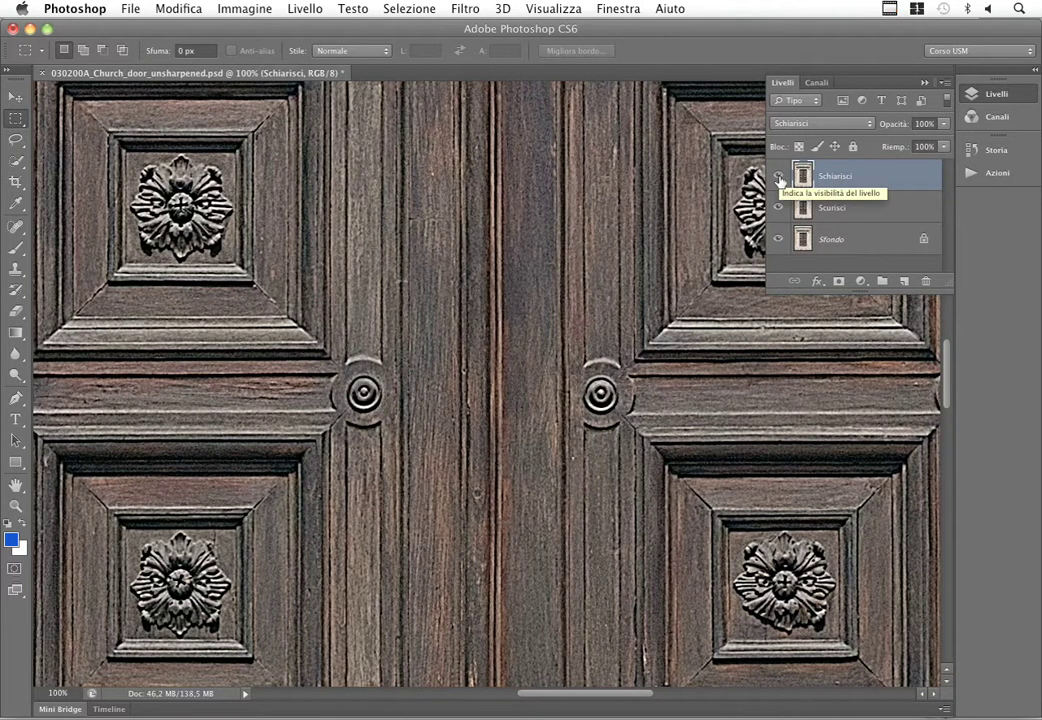
left_click(779, 178)
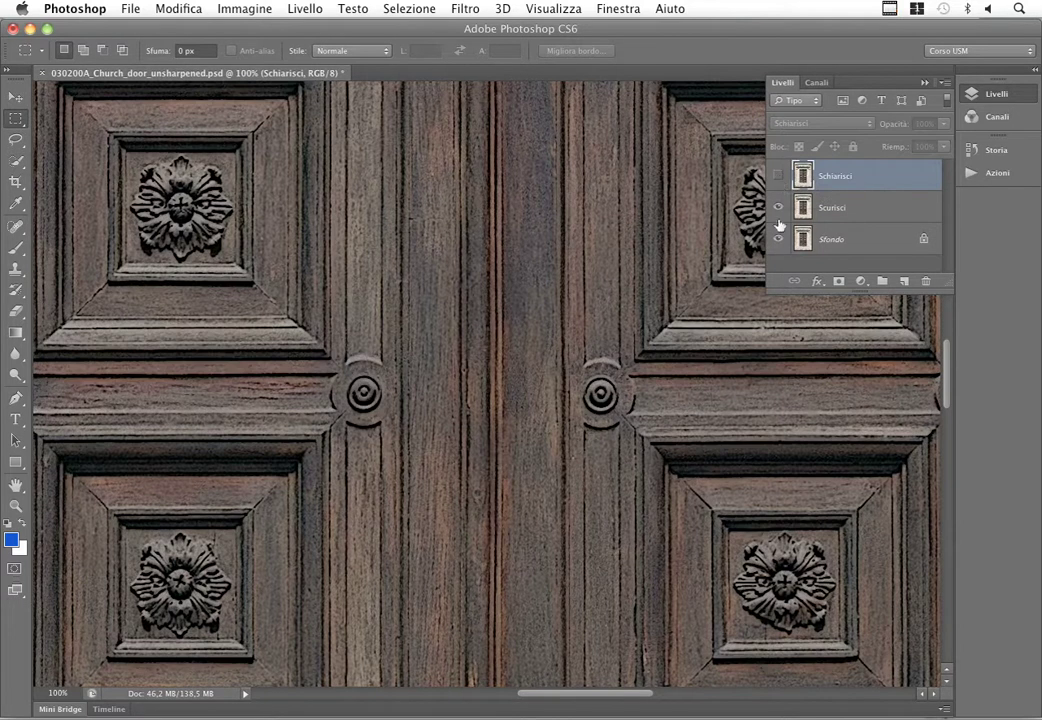
left_click(779, 208)
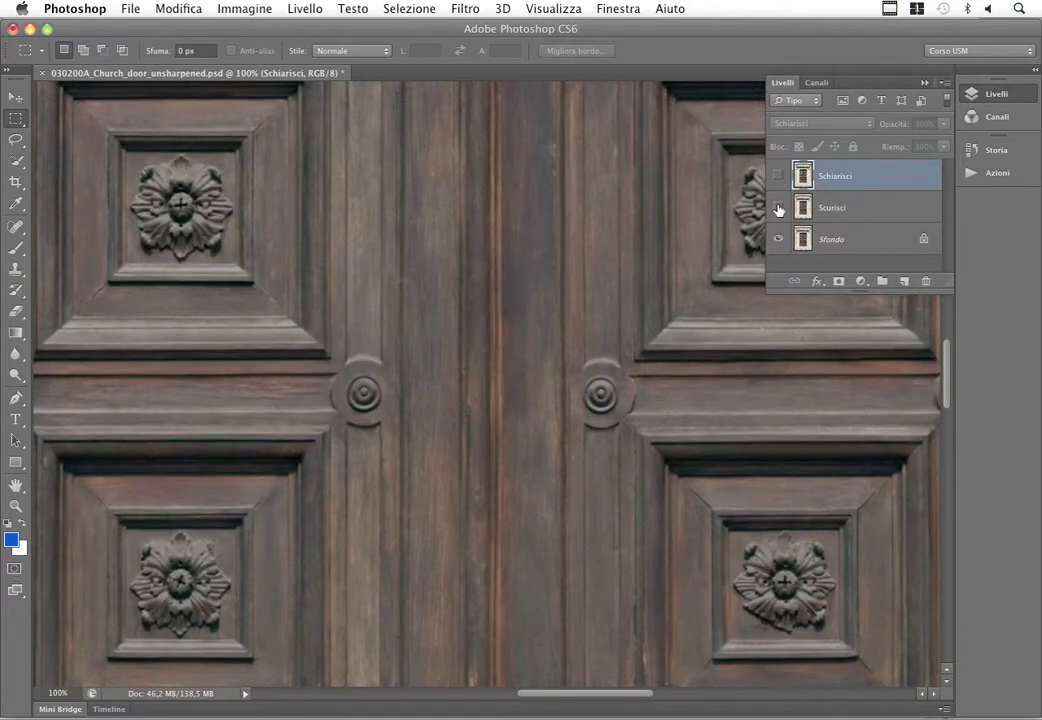
left_click(779, 208)
left_click(779, 208)
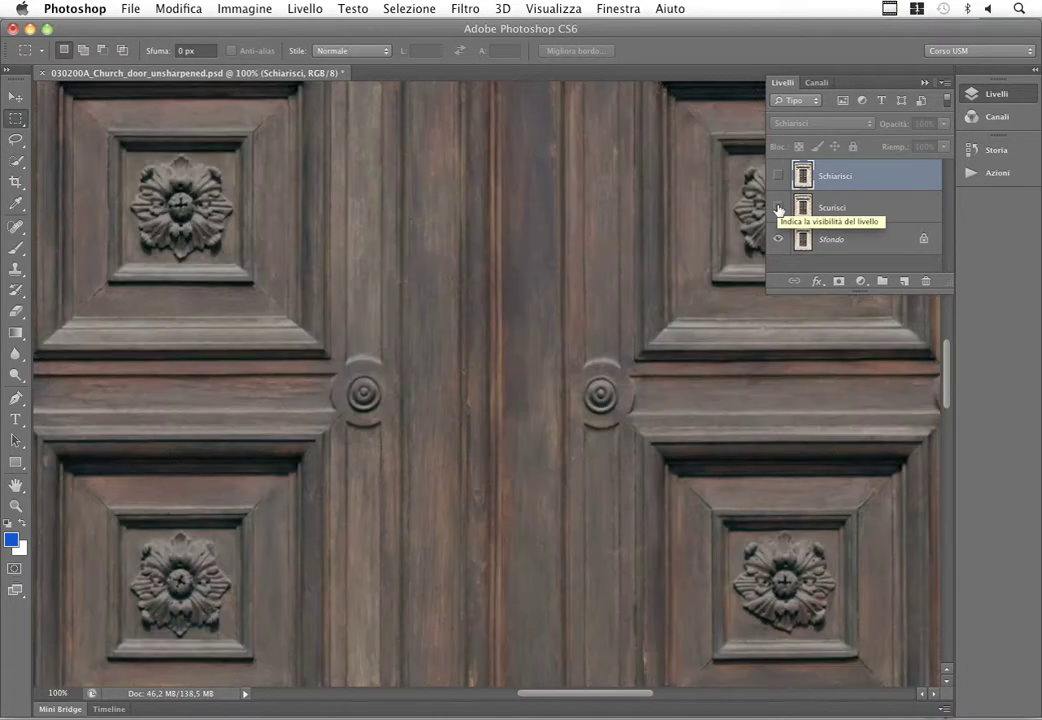
left_click(779, 208)
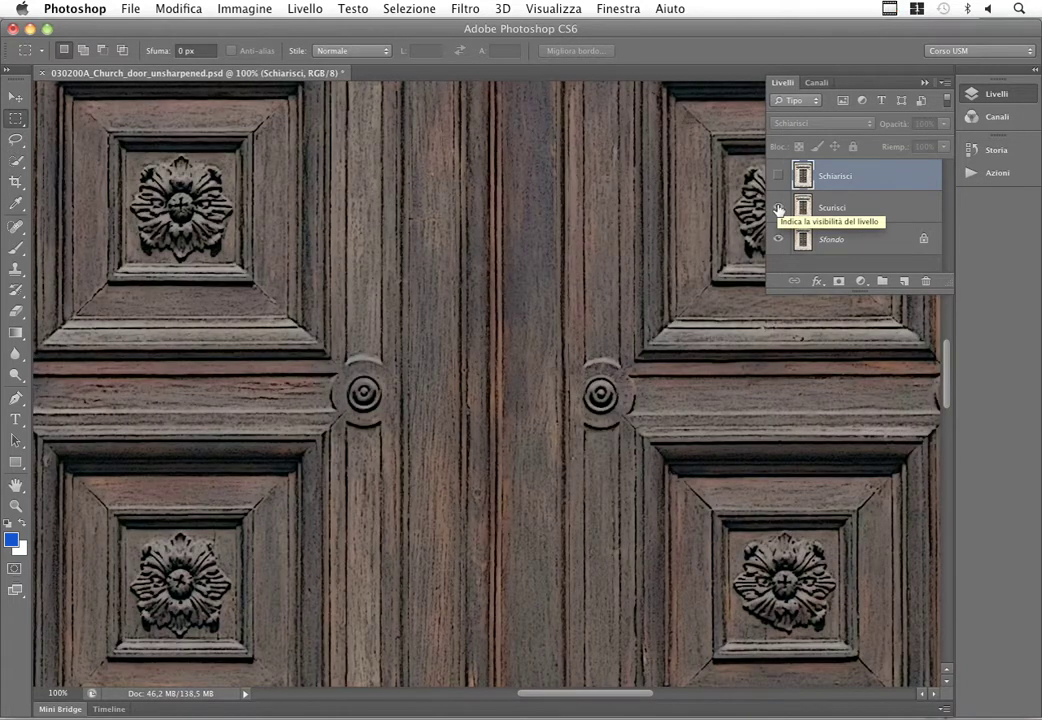
left_click(779, 208)
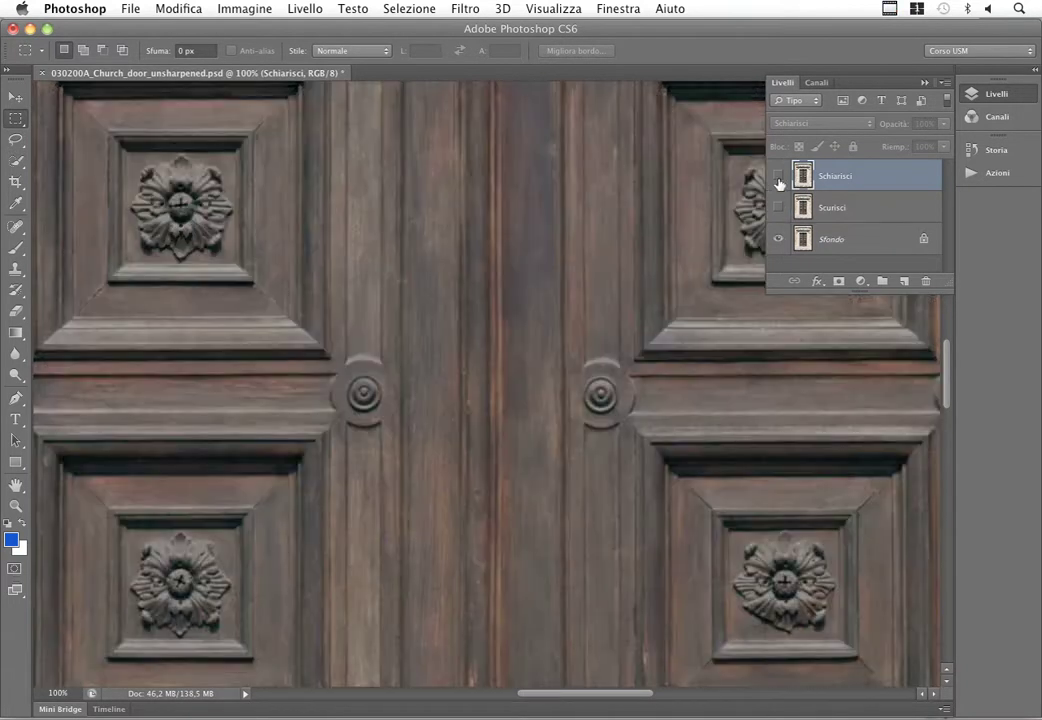
left_click(779, 176)
left_click(779, 176)
left_click(779, 176)
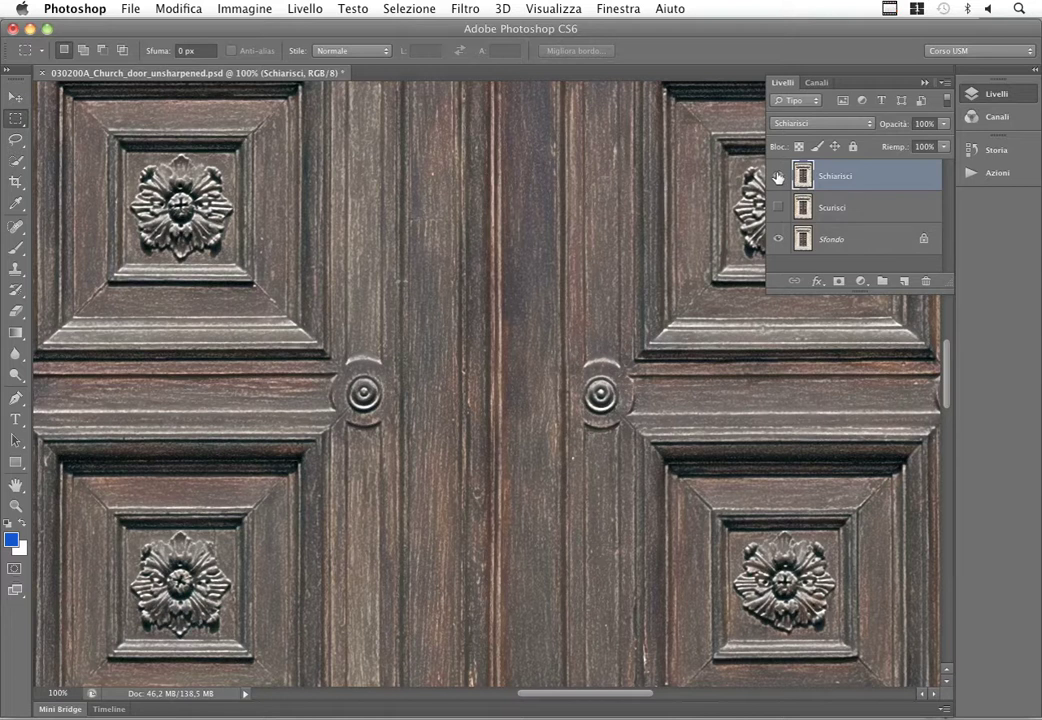
Set Schiarisci to 50% opacity, show Scurisci, and compare against the original image
left_click(932, 124)
type("50")
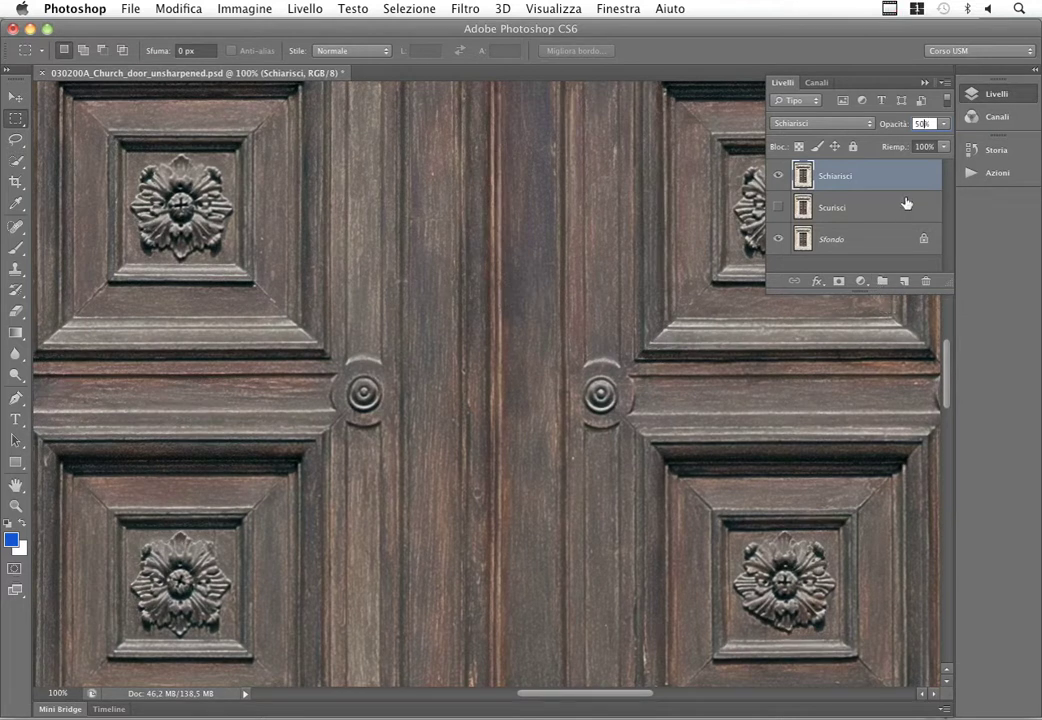
left_click(895, 207)
left_click(778, 207)
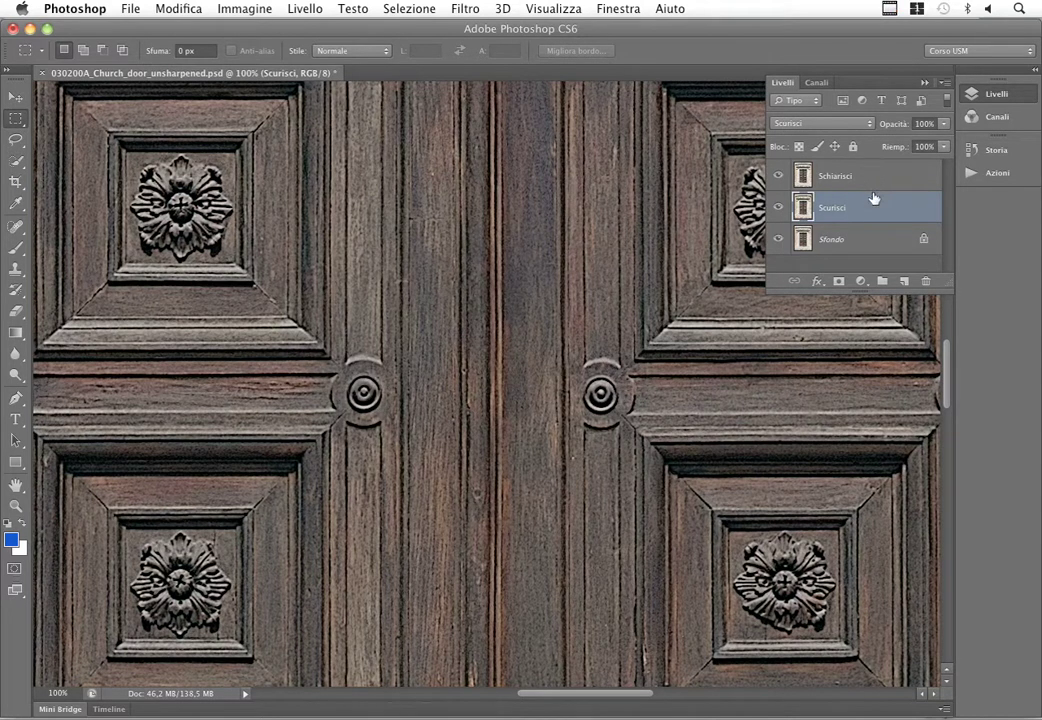
key("super+minus")
key("super+minus")
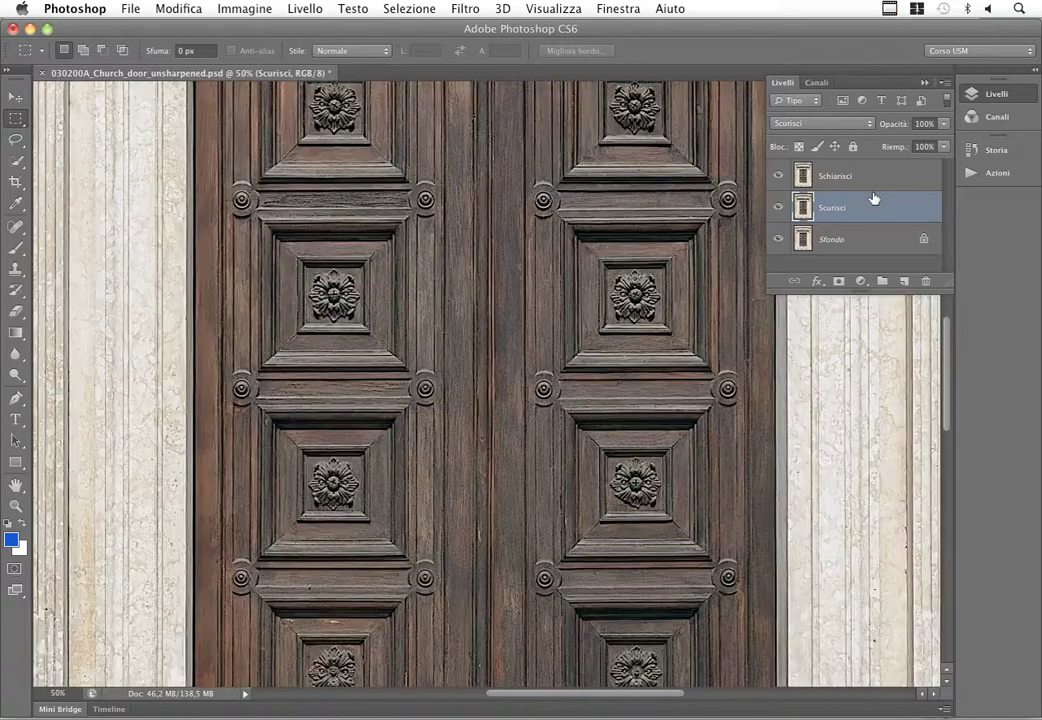
left_click(777, 241, "alt")
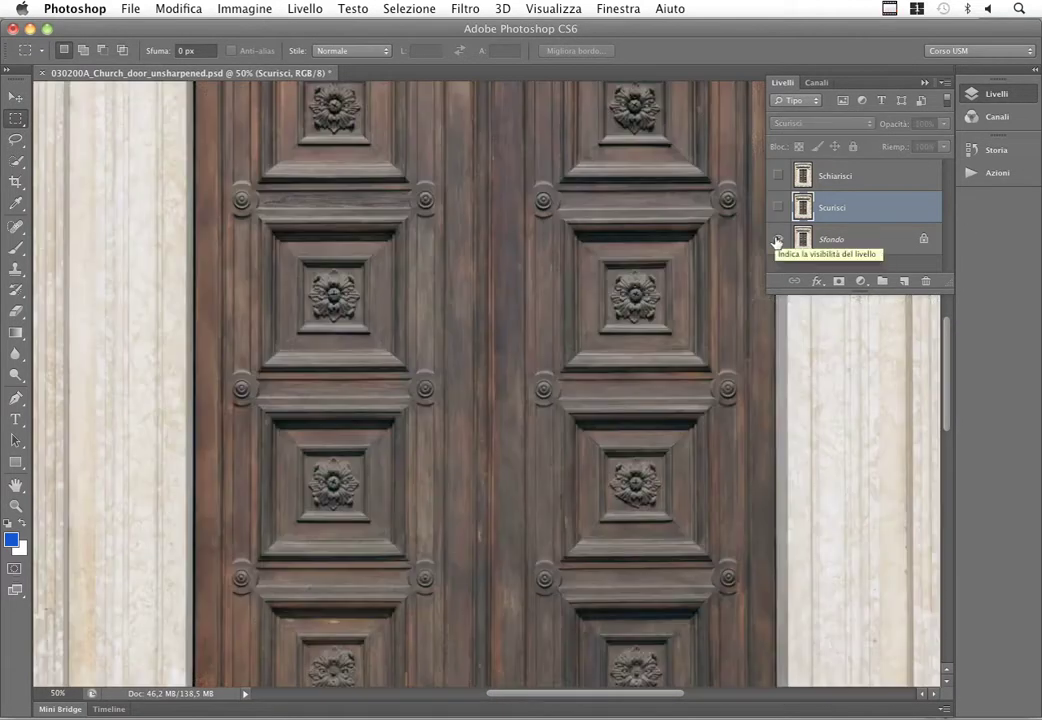
left_click(777, 241, "alt")
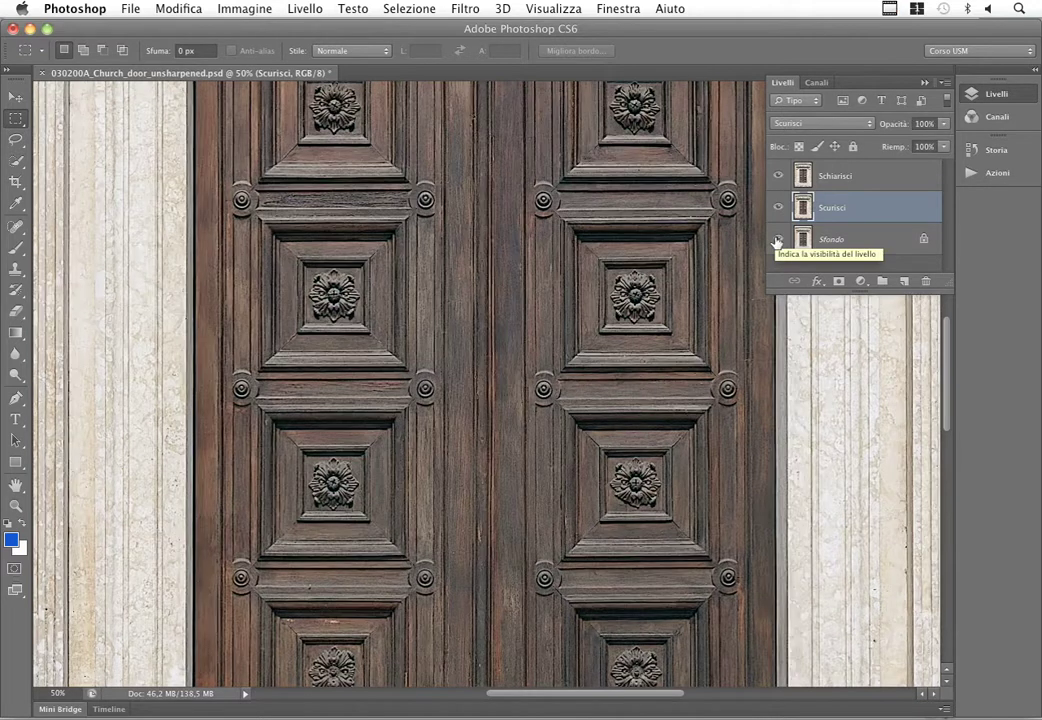
left_click(777, 241, "alt")
left_click(777, 241, "alt")
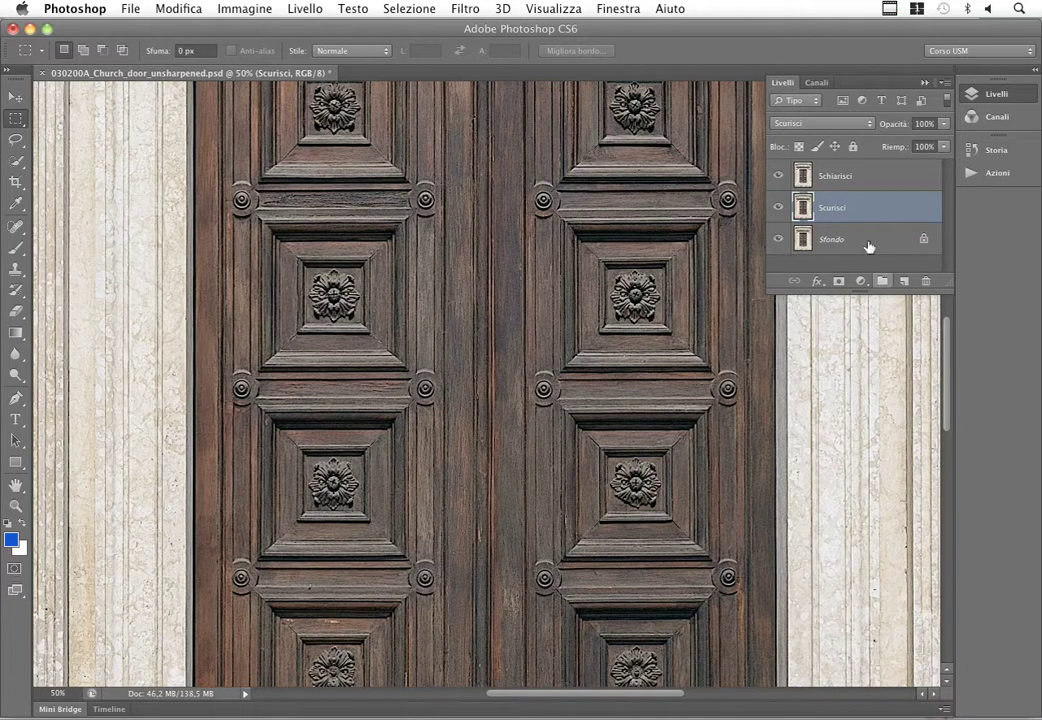
Group Schiarisci and Scurisci into a new layer group named USM
left_click(836, 177, "shift")
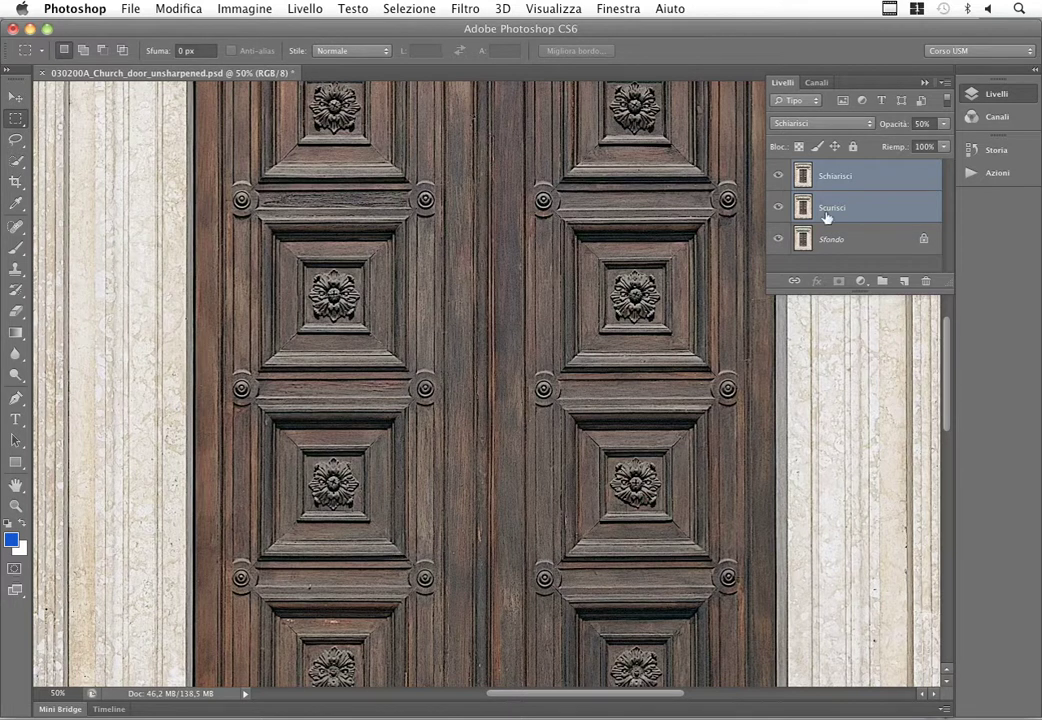
left_click(944, 84)
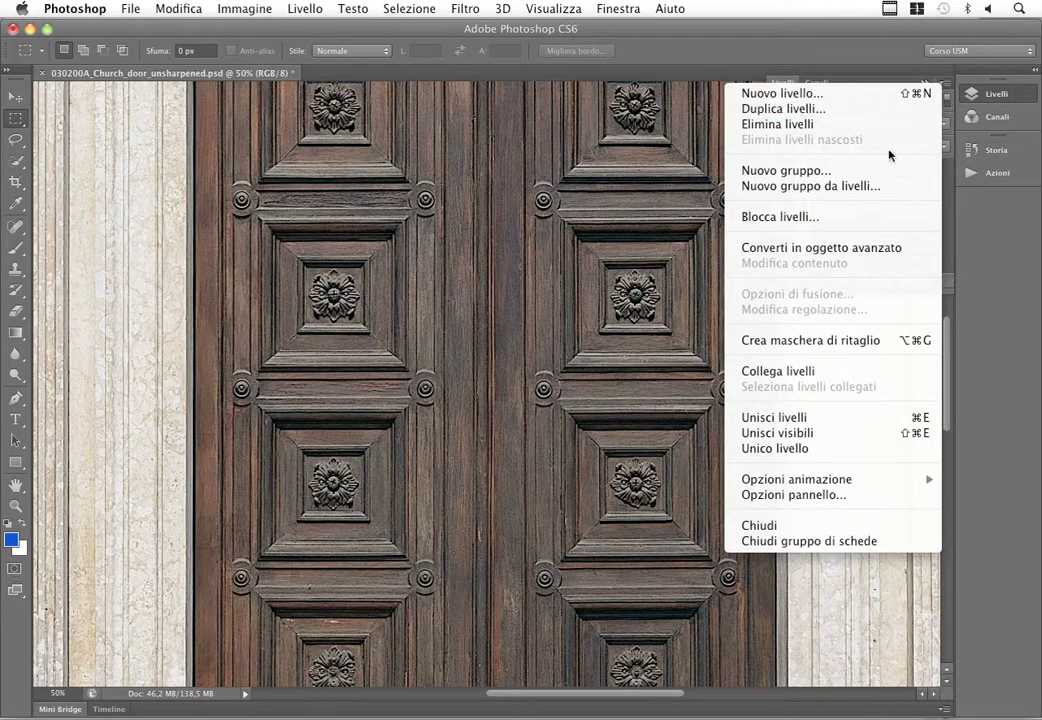
left_click(885, 185)
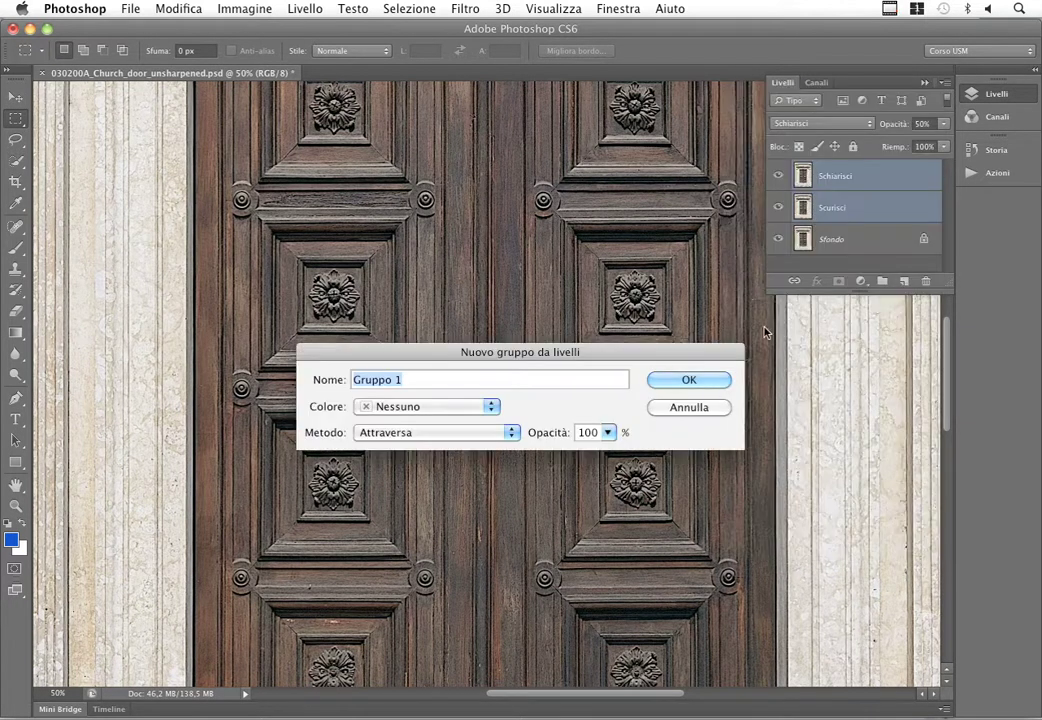
type("USM")
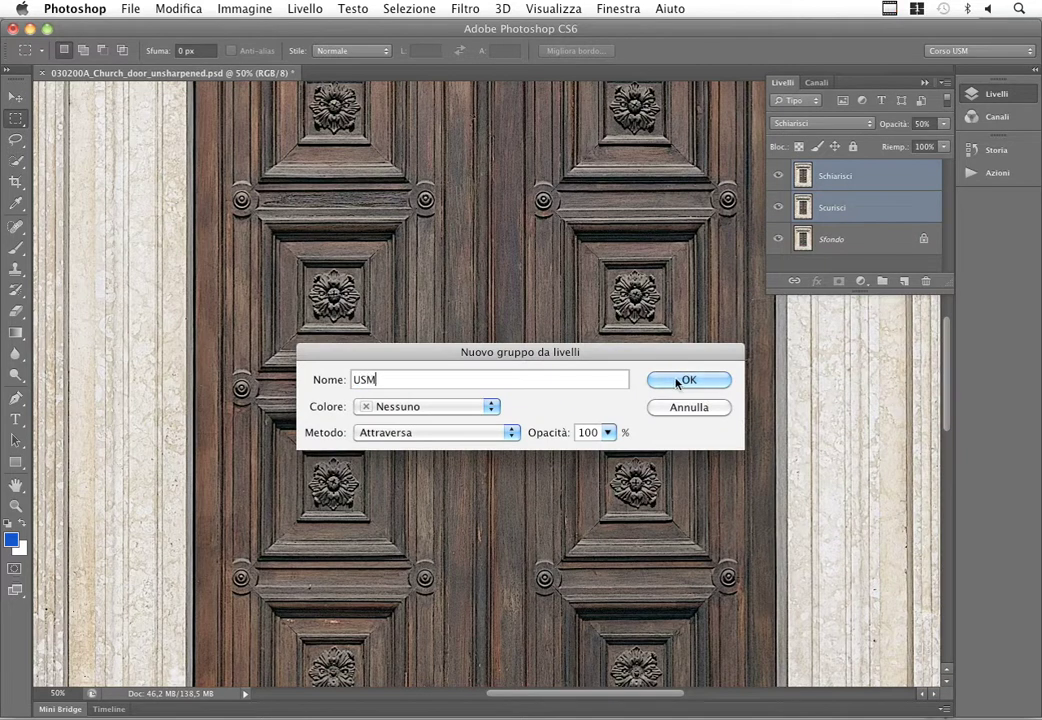
left_click(678, 382)
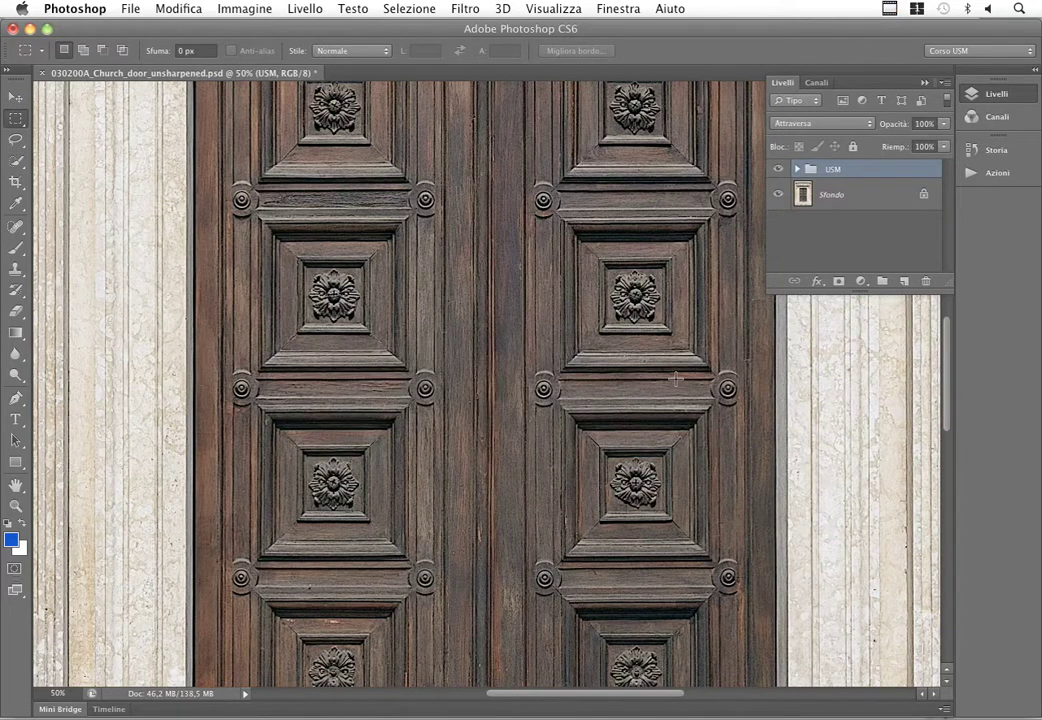
Add a layer mask to USM and fill it with an inverted Sfondo via Applica immagine
left_click(838, 281)
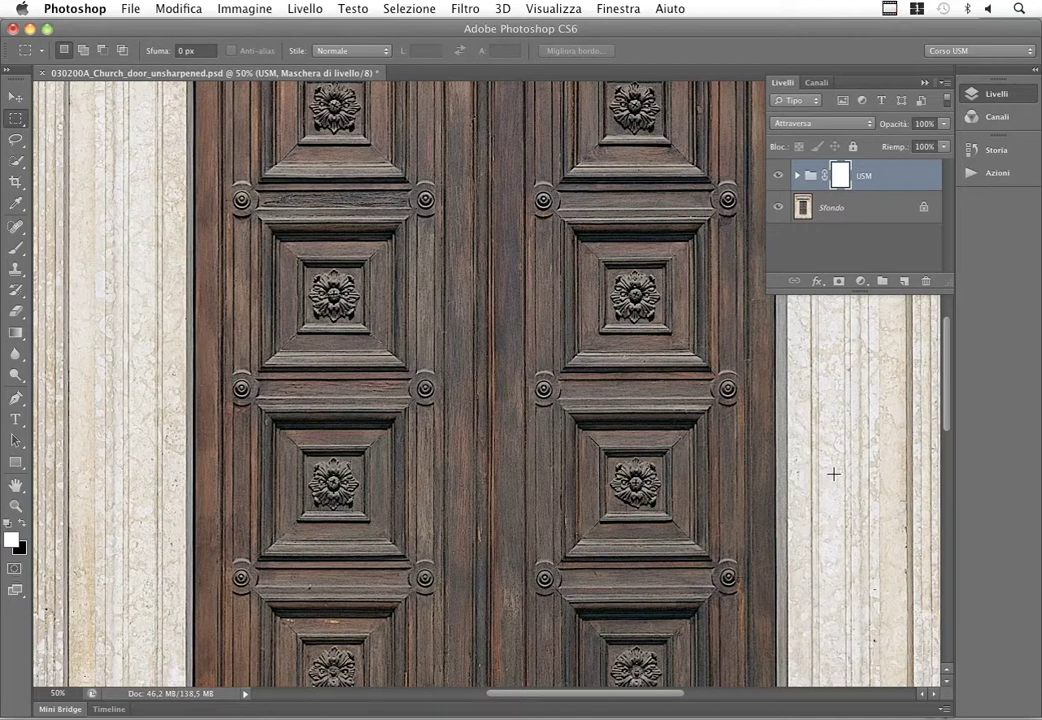
left_click(240, 8)
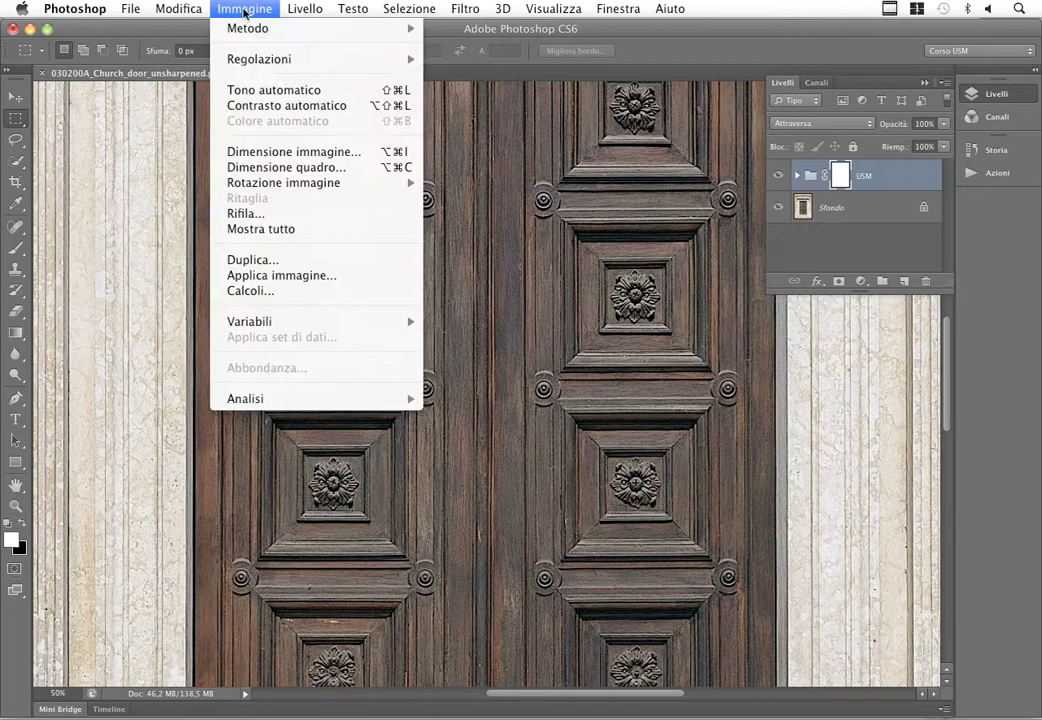
left_click(292, 275)
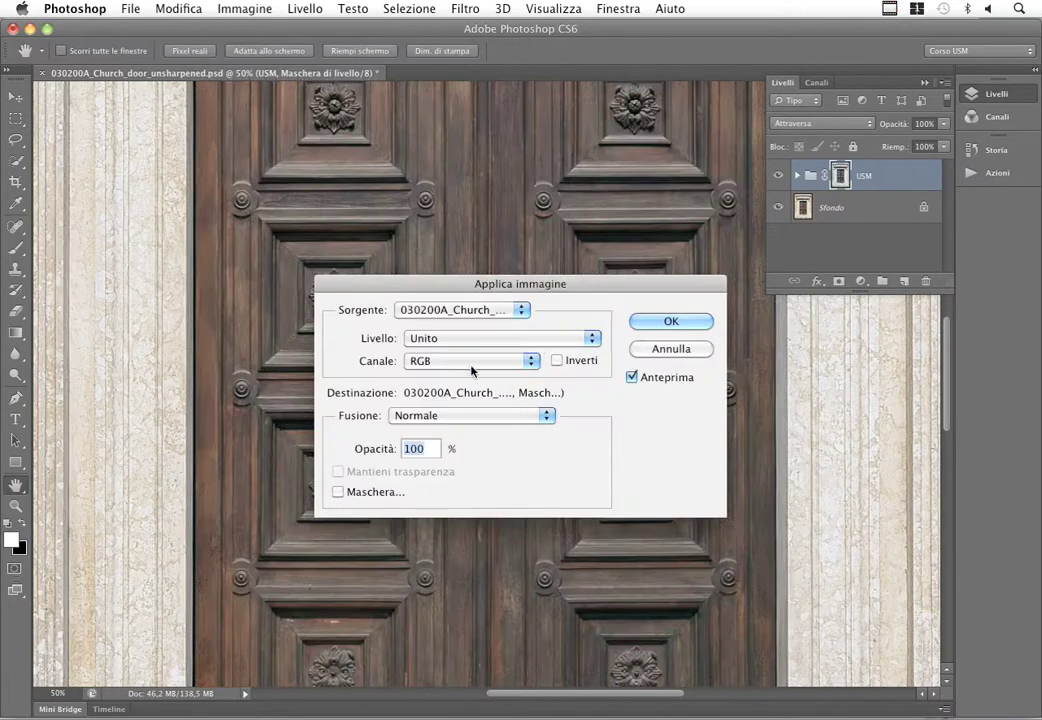
left_click(460, 340)
left_click(460, 410)
left_click(557, 361)
left_click(671, 322)
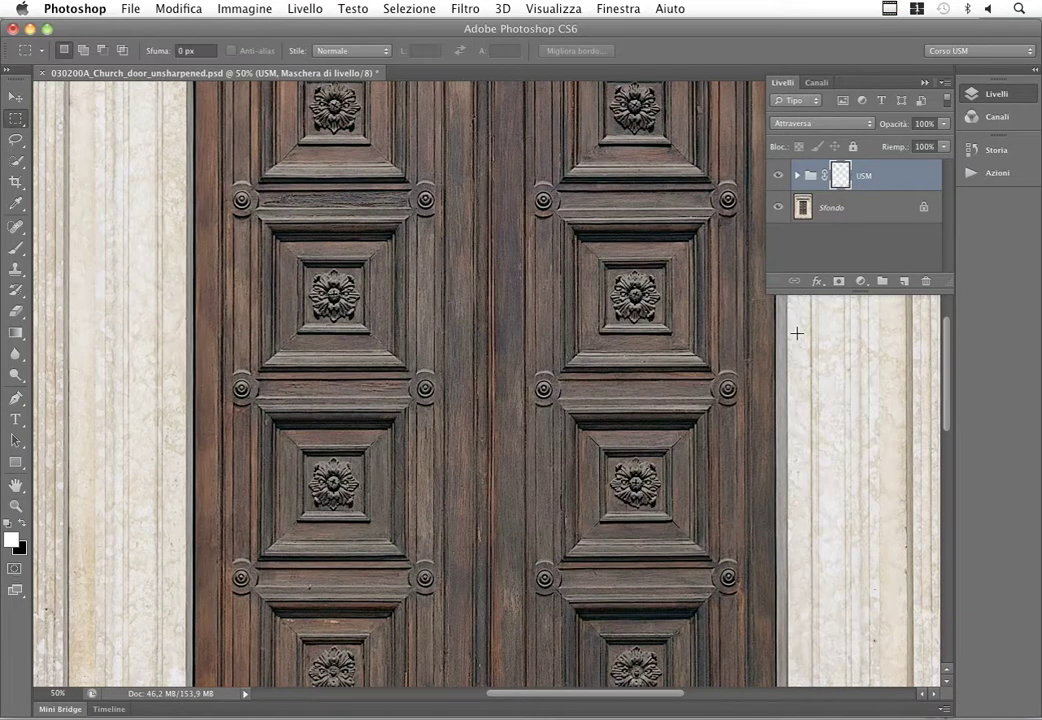
Toggle the USM layer mask off and on to compare its effect
left_click(843, 178, "shift")
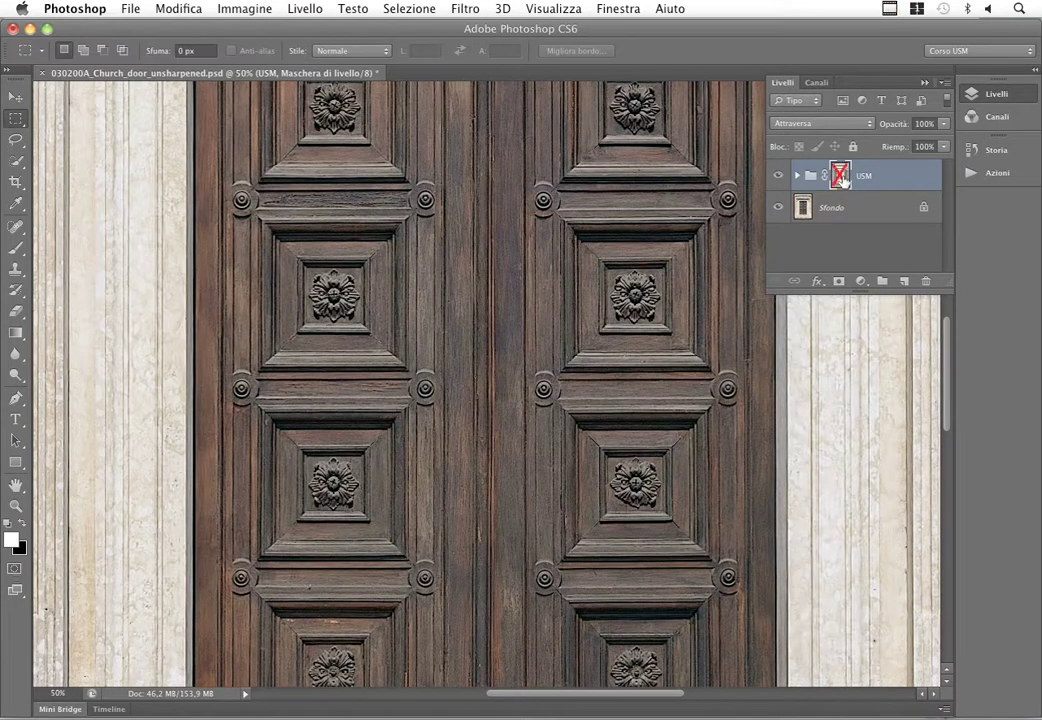
left_click(843, 178, "shift")
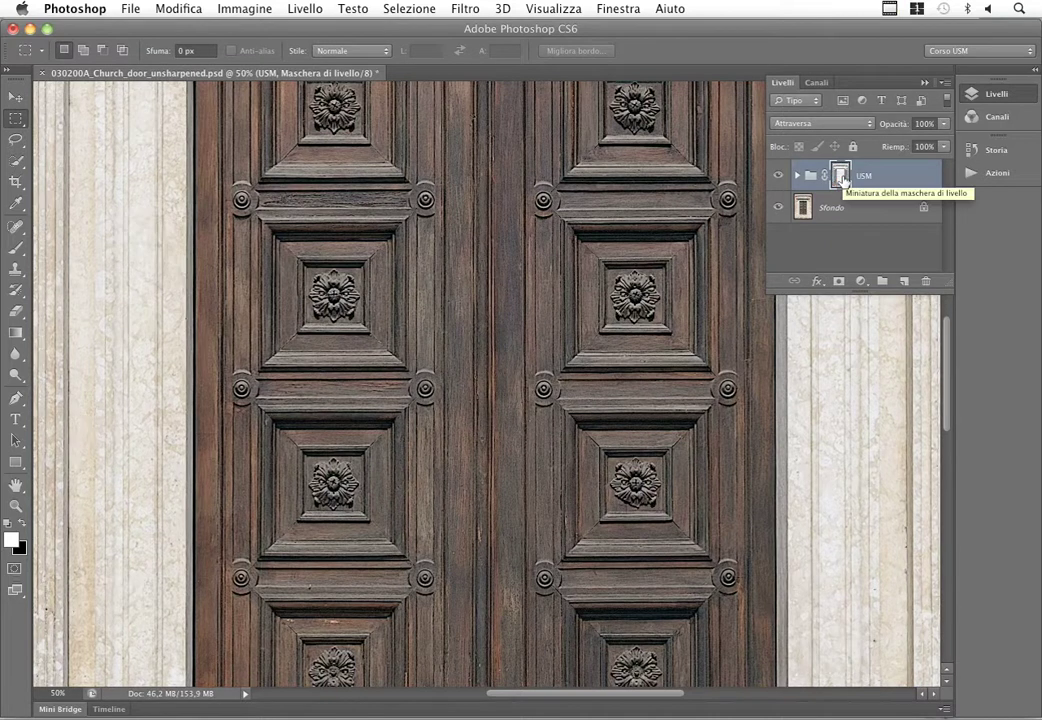
left_click(843, 179, "shift")
left_click(843, 178, "shift")
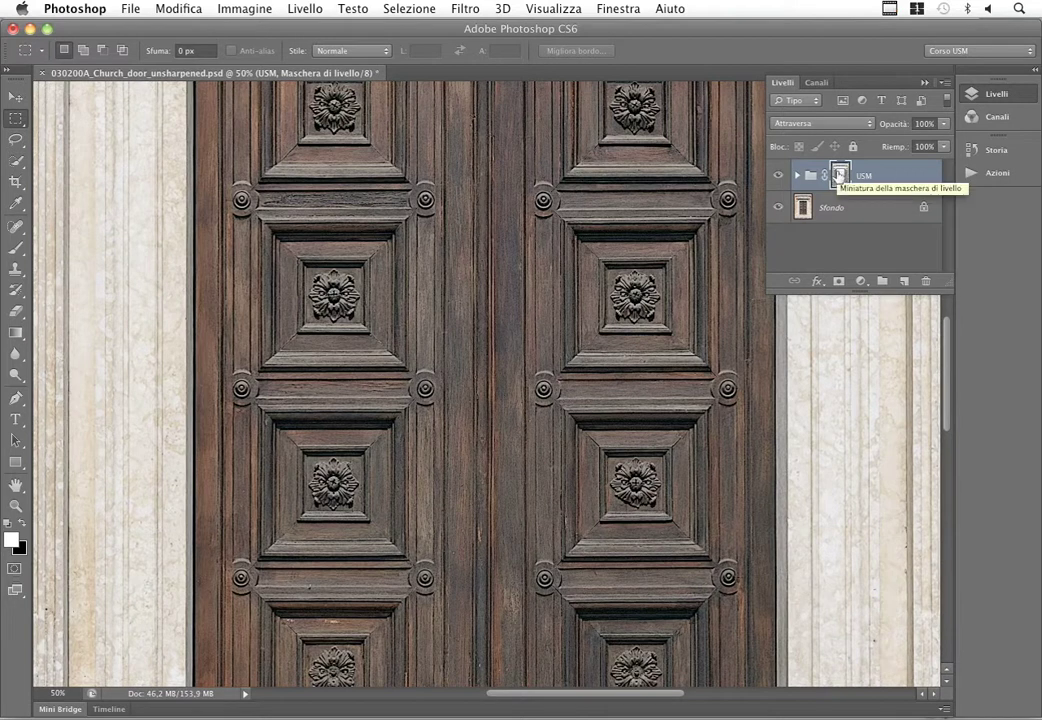
left_click_drag(842, 177, 842, 178)
At 100% zoom, compare the masked sharpening and the USM group against the original
key("super+plus")
key("super+plus")
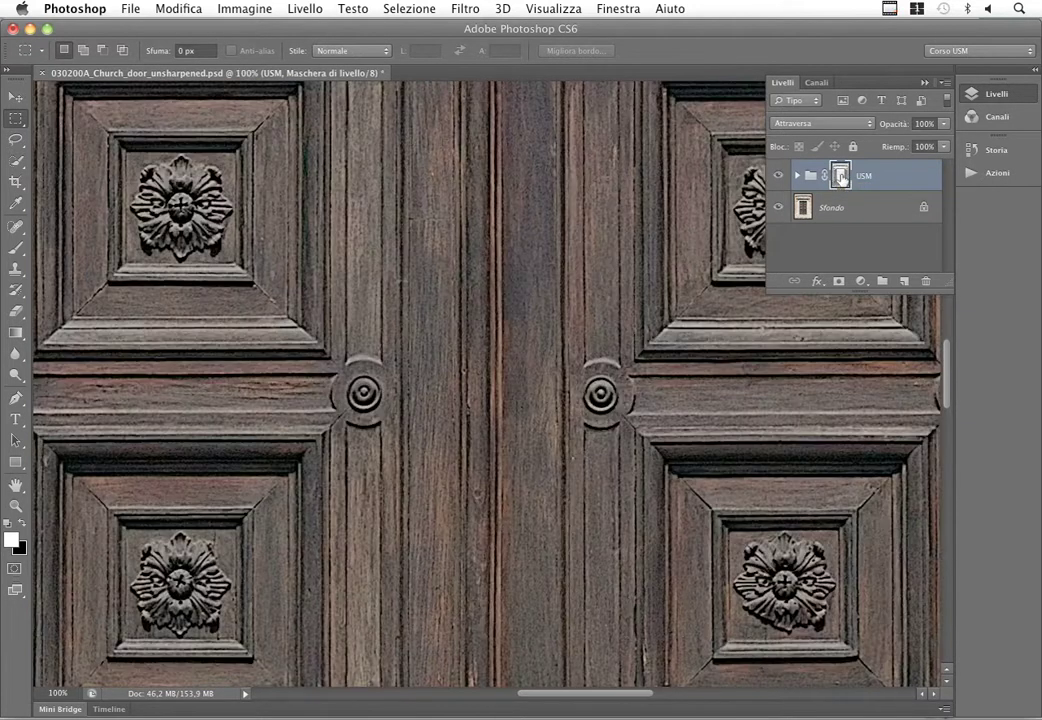
left_click(842, 177, "shift")
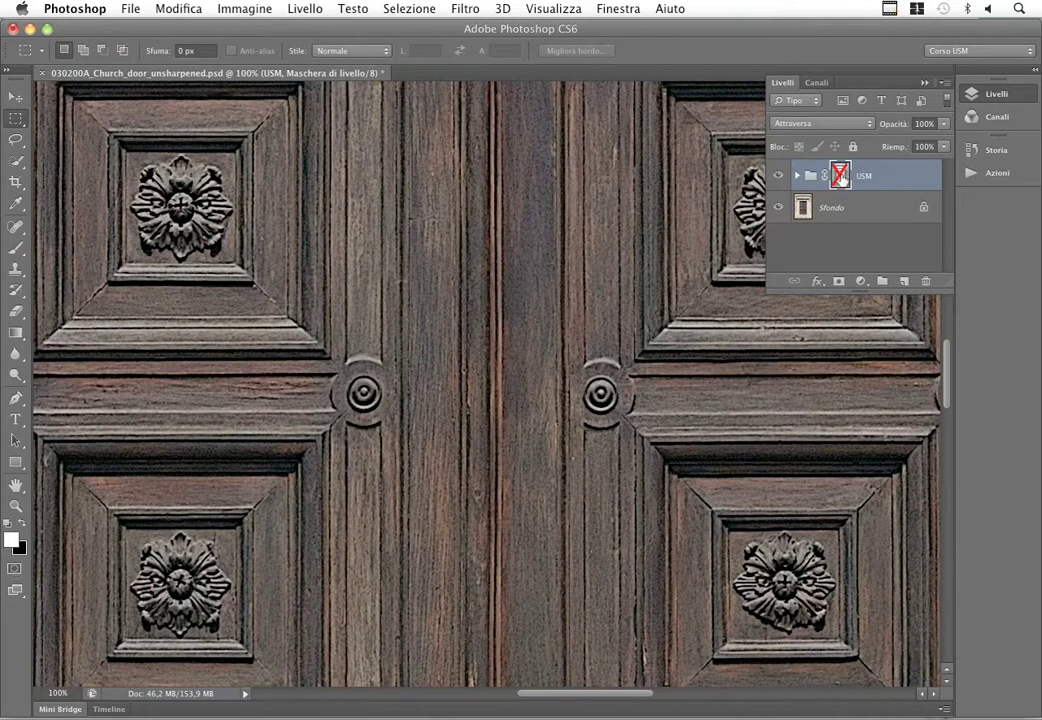
left_click(842, 177, "shift")
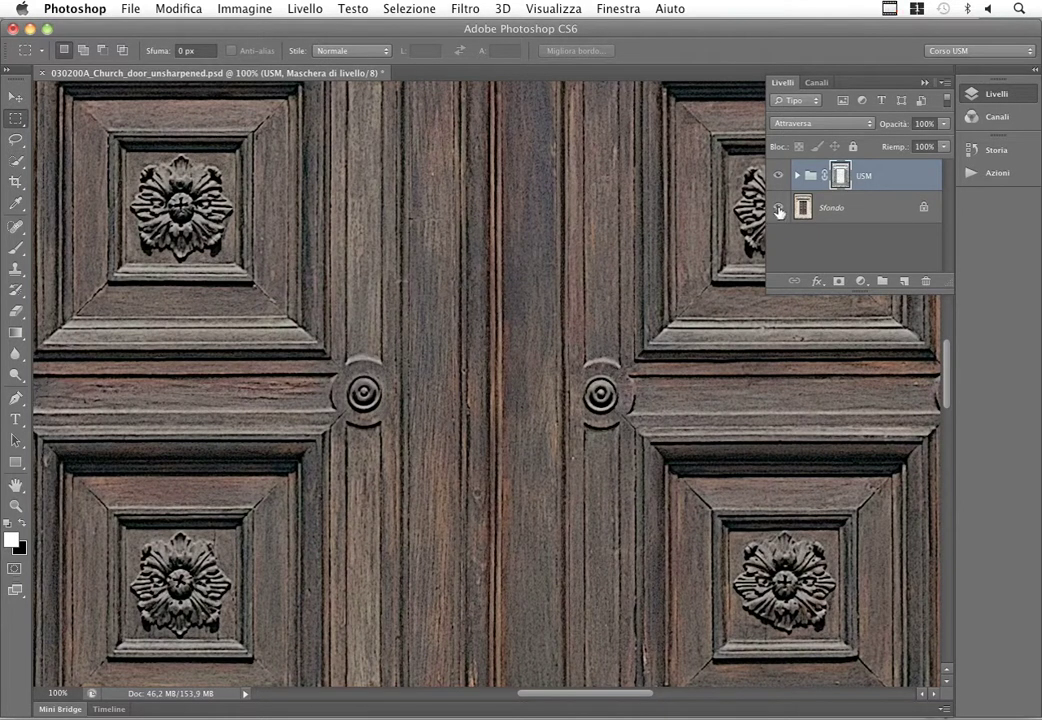
left_click(779, 211, "alt")
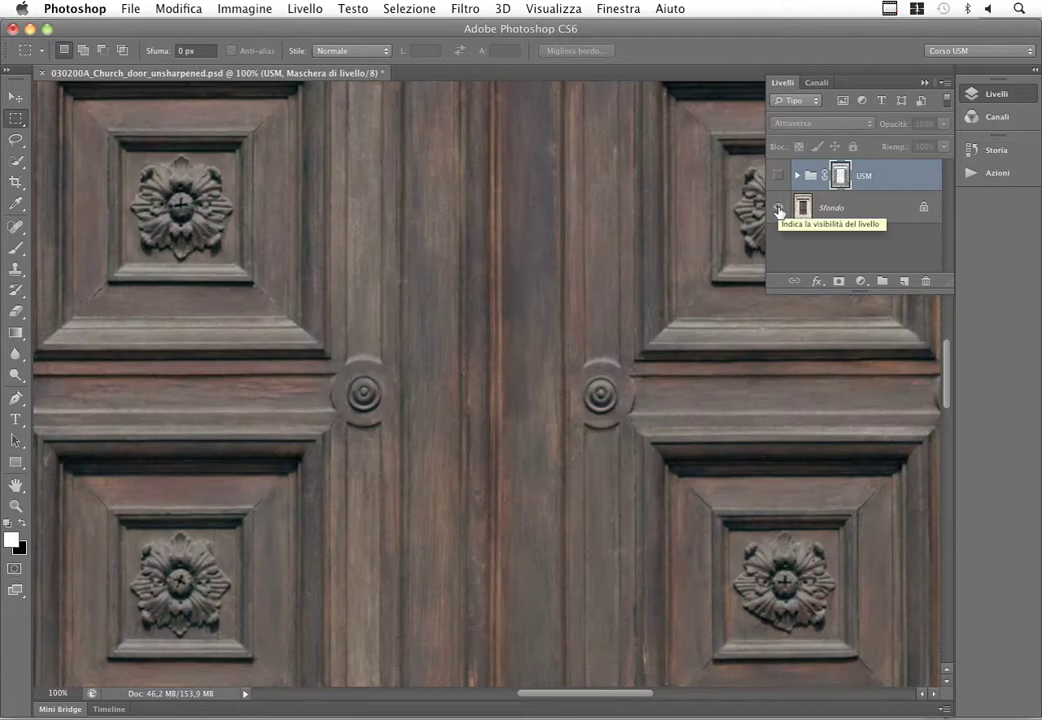
left_click(779, 211, "alt")
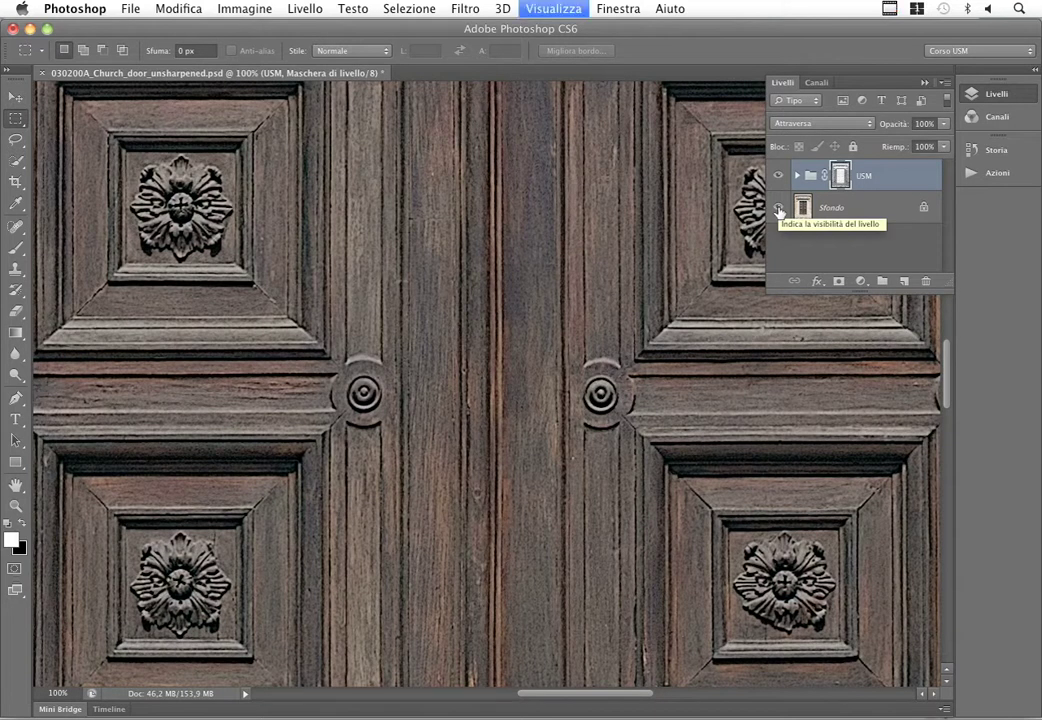
key("ctrl+minus")
key("ctrl+minus")
key("ctrl+minus")
key("ctrl+plus")
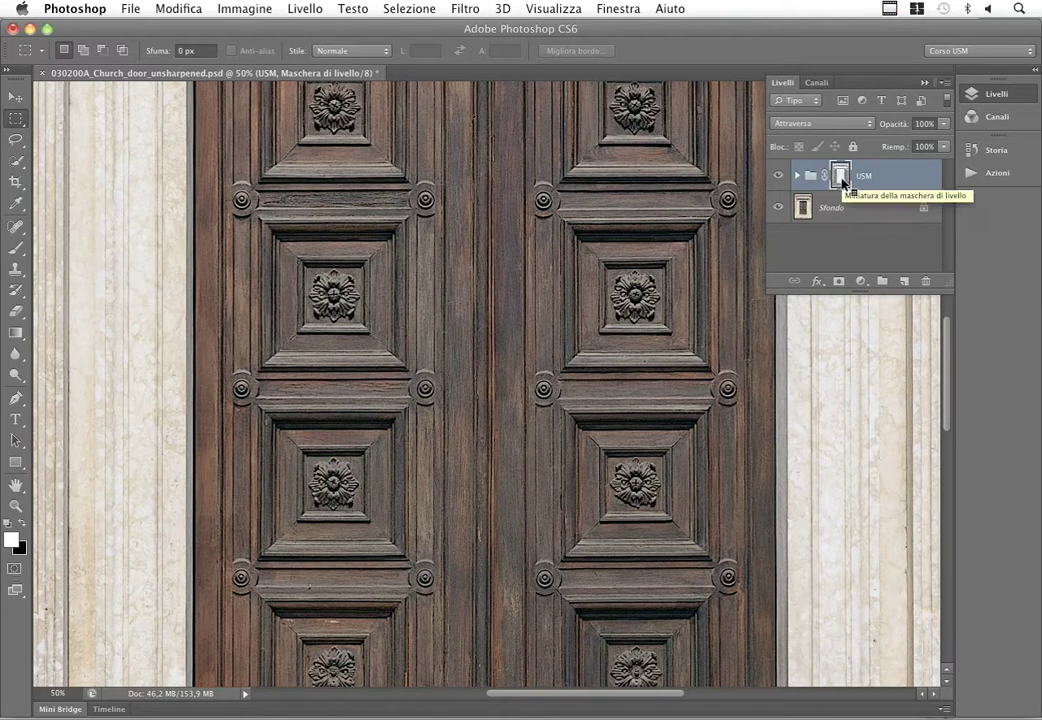
View the USM mask alone zoomed out, return to colour, and toggle sharpening to compare
left_click(842, 182, "alt")
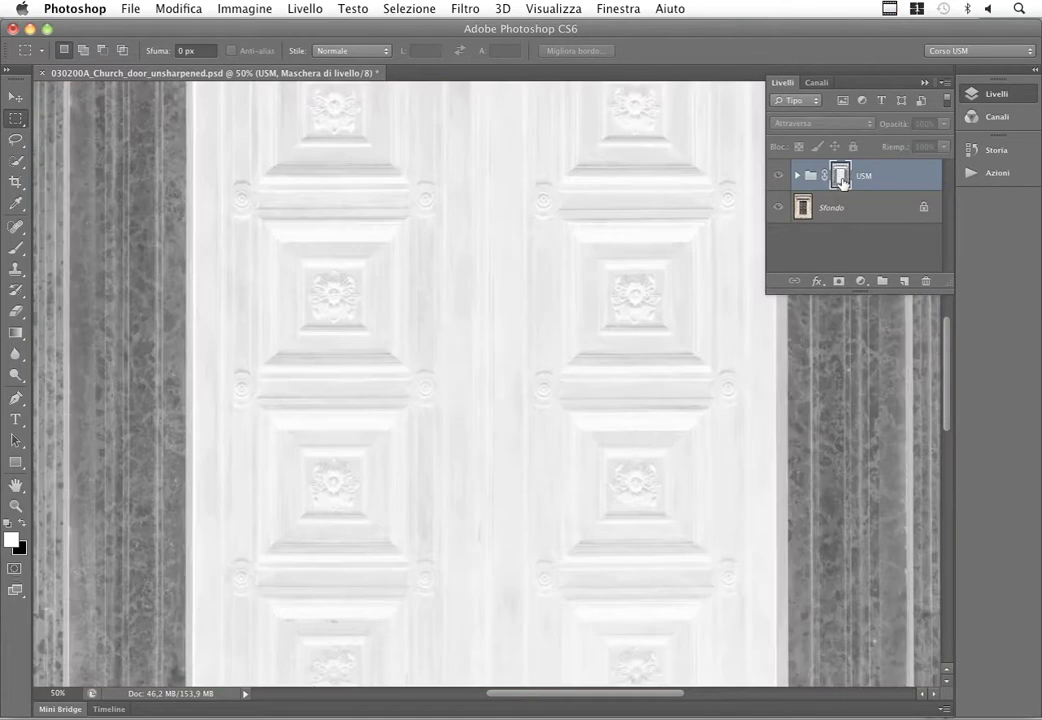
key("super+minus")
key("super+minus")
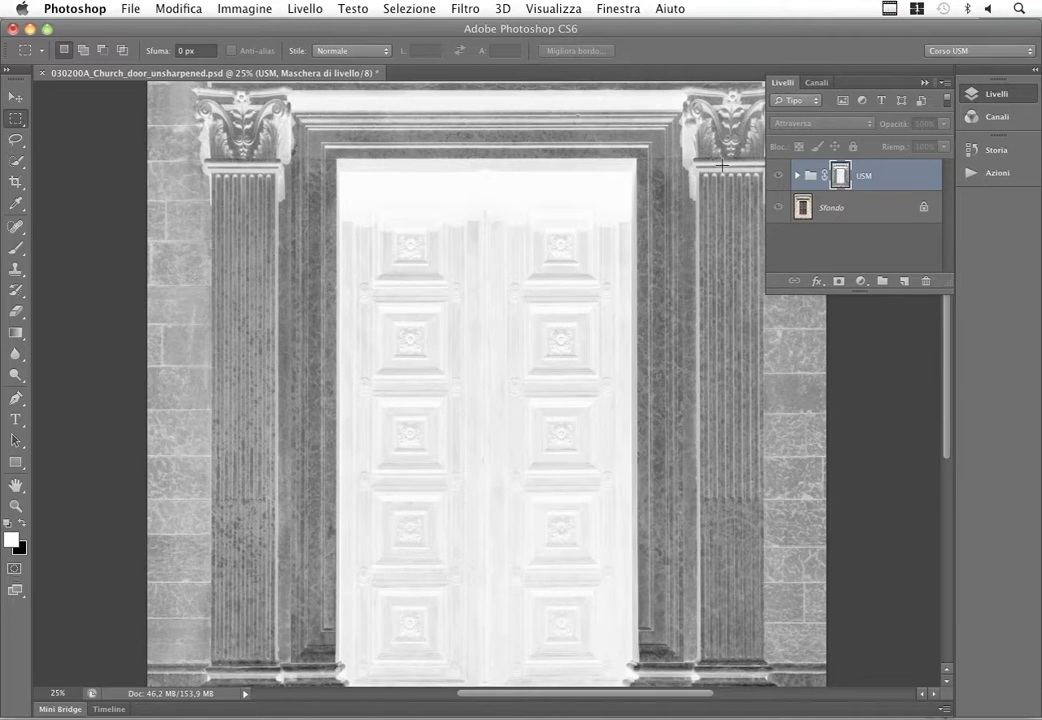
key("super+2")
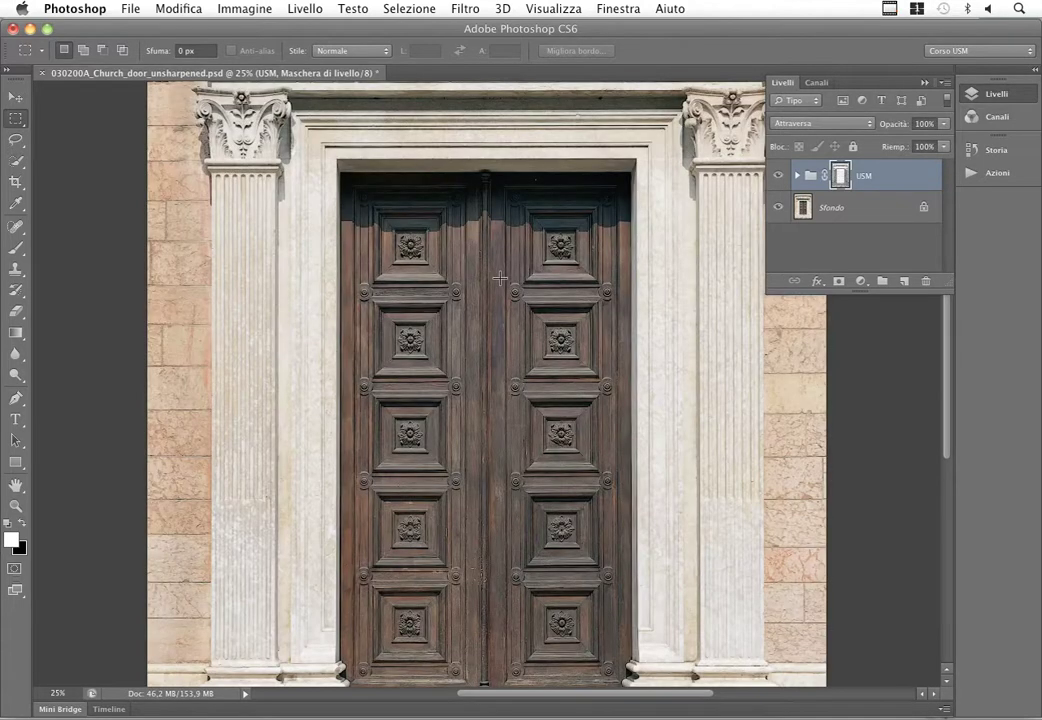
left_click(845, 178, "alt")
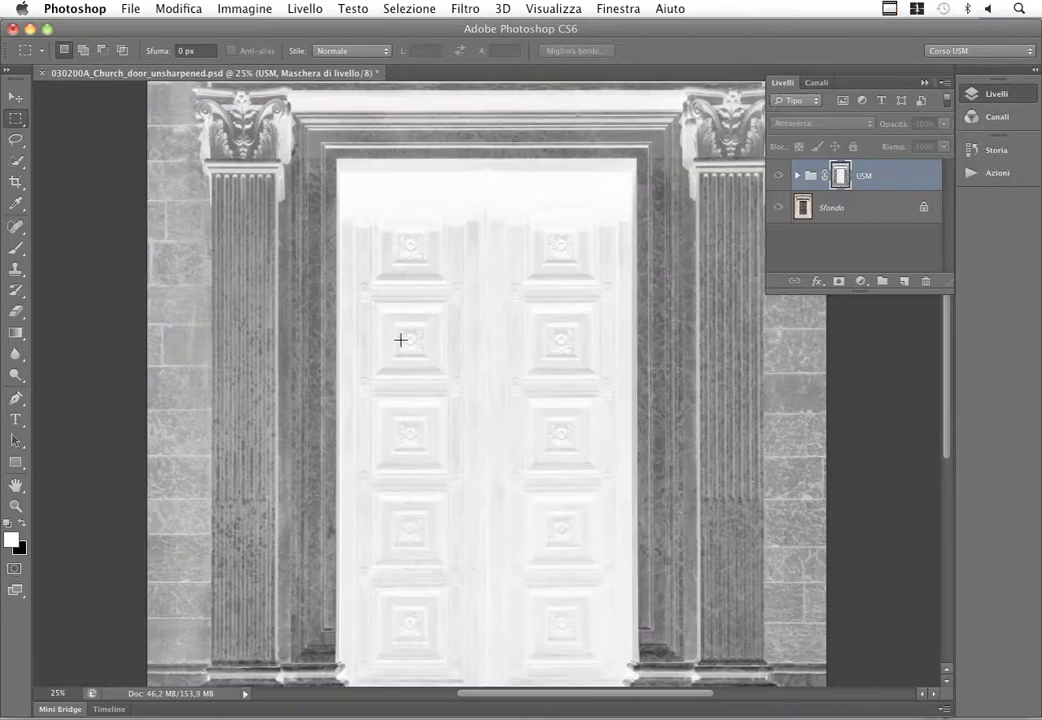
left_click(779, 176)
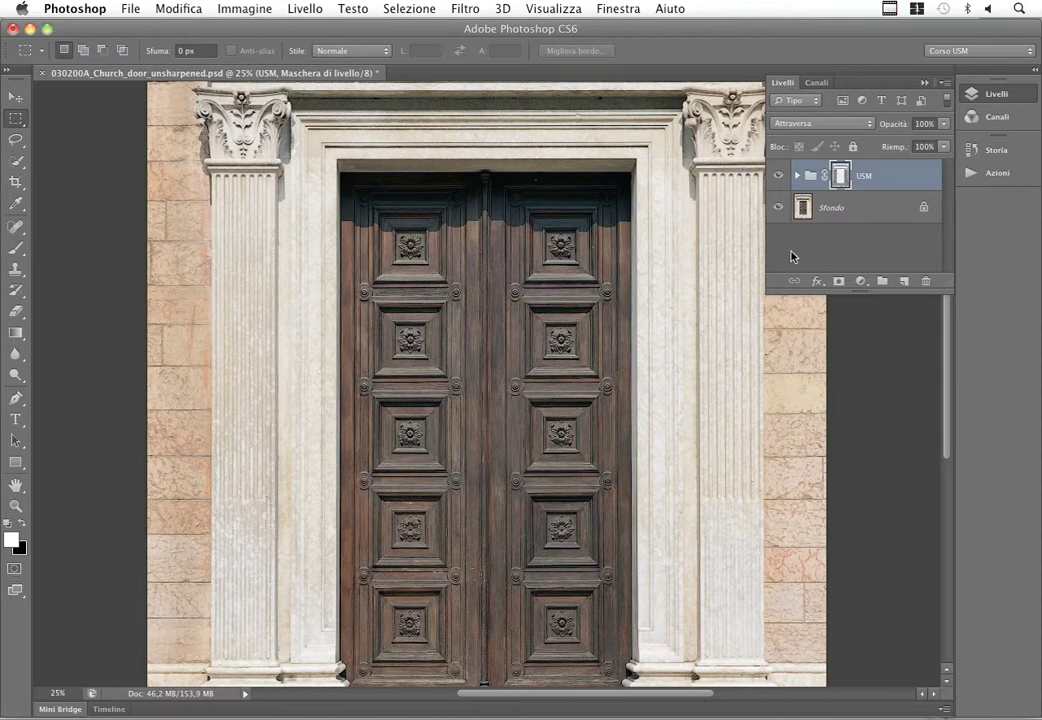
left_click(779, 207, "alt")
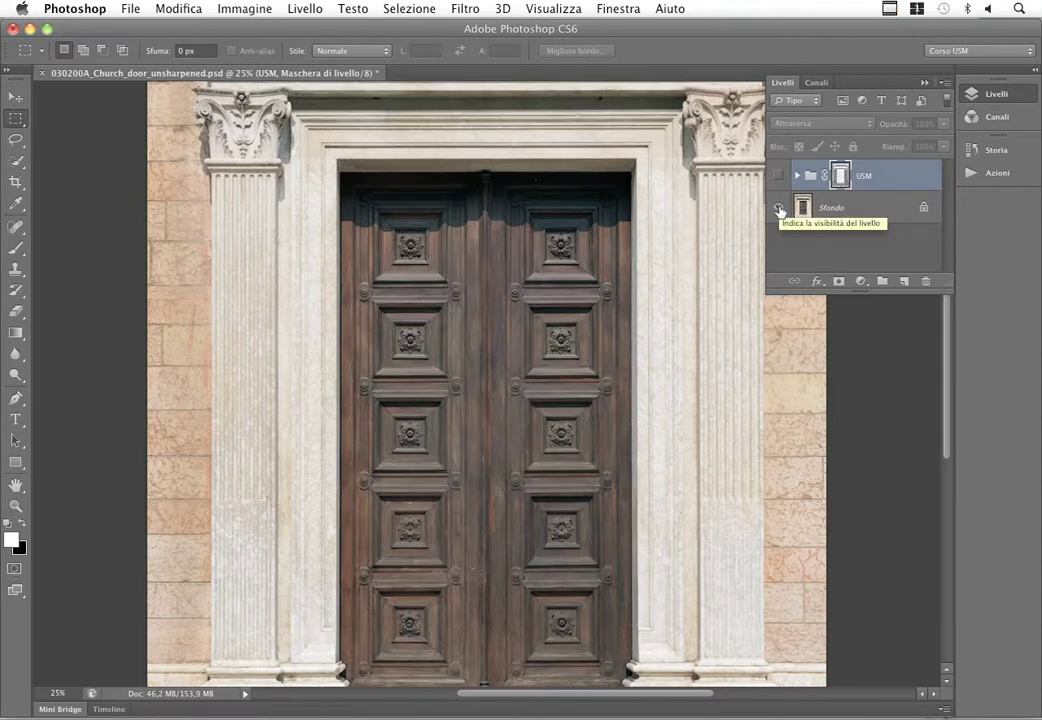
left_click(779, 208, "alt")
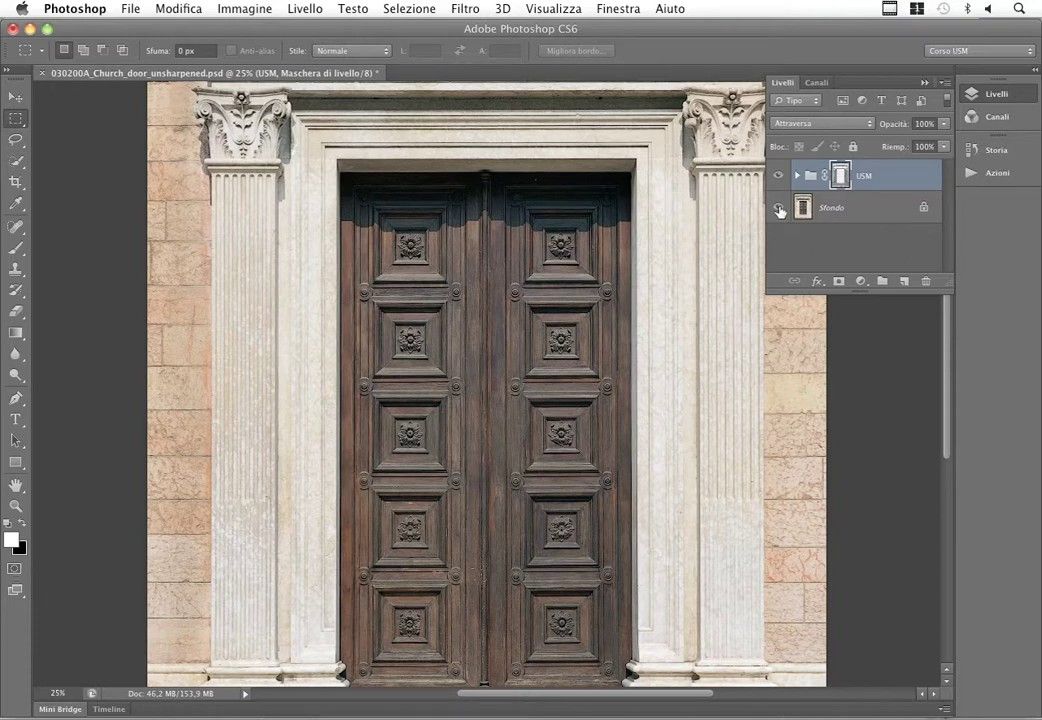
Zoom in on the door panels and toggle the USM group off and on to compare
key("ctrl+plus")
key("ctrl+plus")
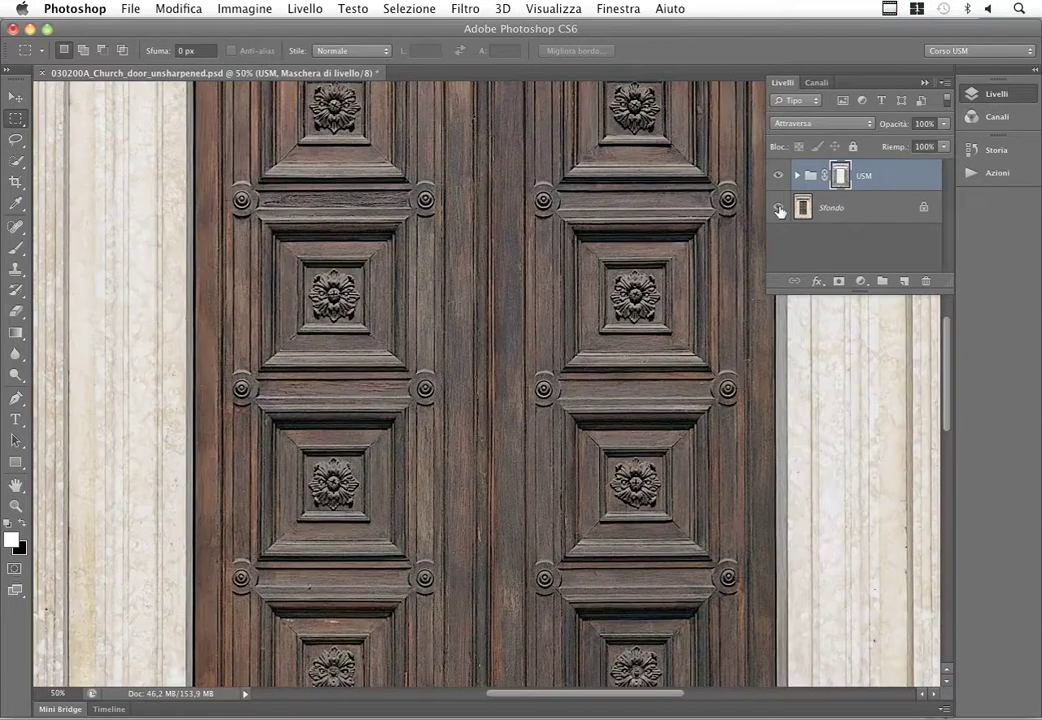
left_click(779, 209, "alt")
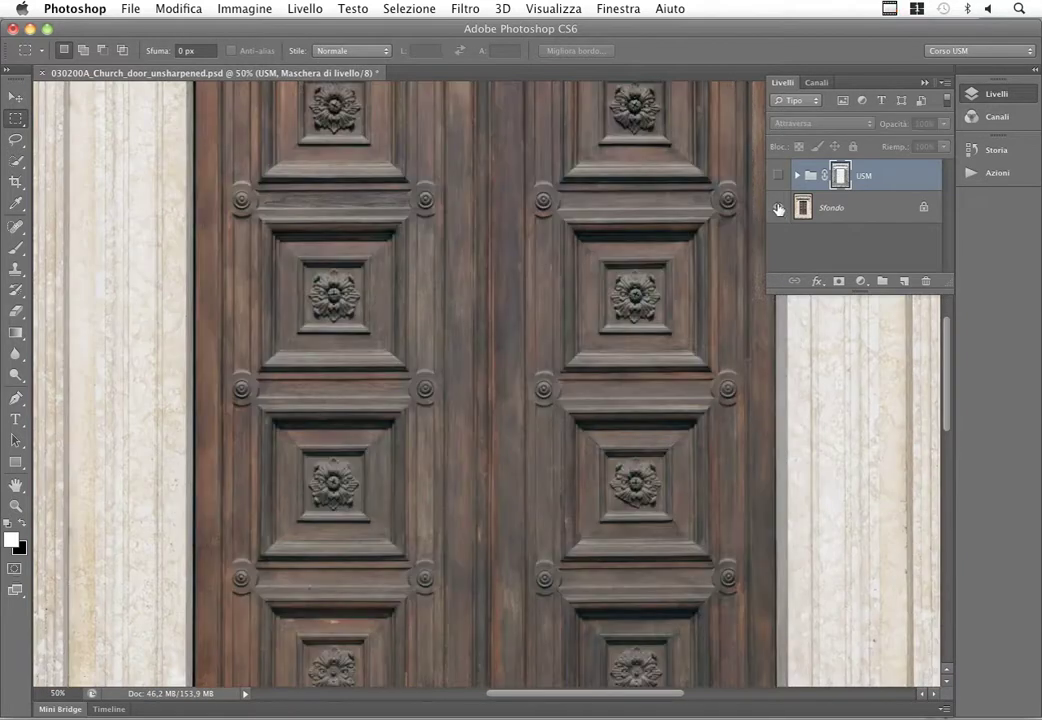
left_click(779, 209, "alt")
Set the USM group's opacity to 70%, then deselect and reselect the group
left_click(913, 177)
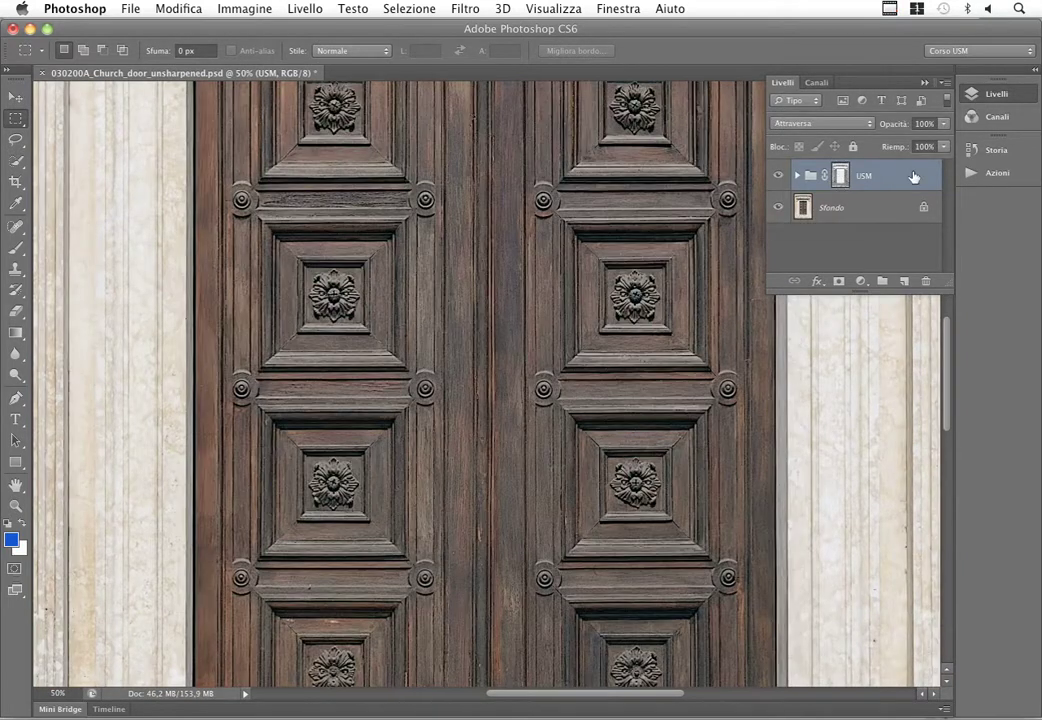
left_click(922, 123)
type("70")
key("Return")
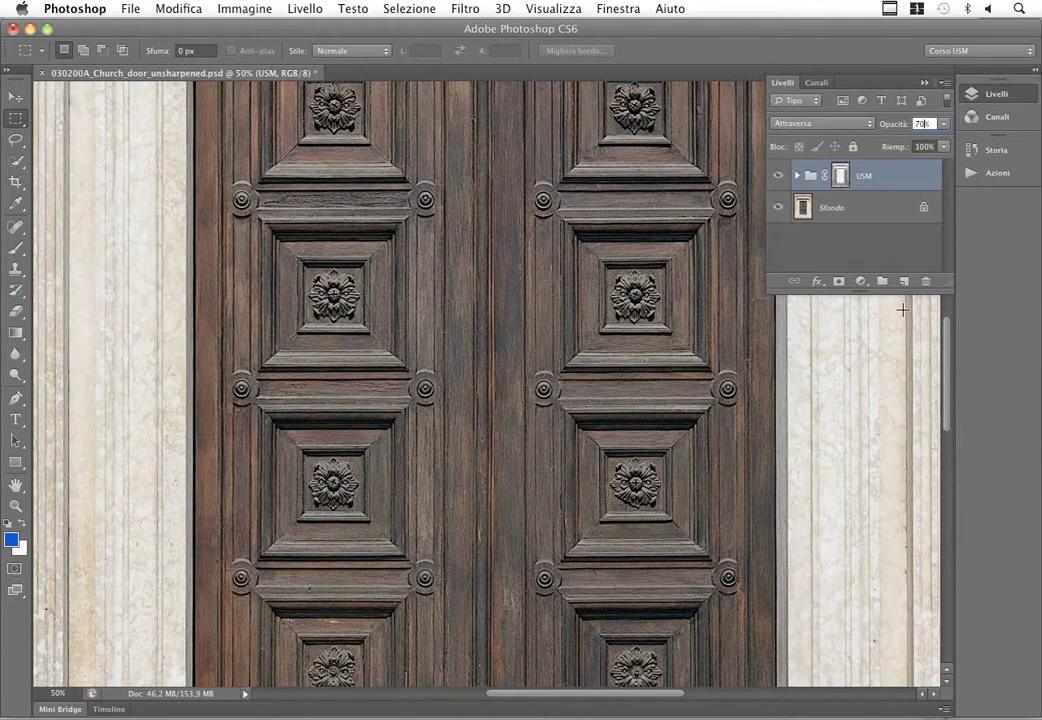
left_click(885, 246)
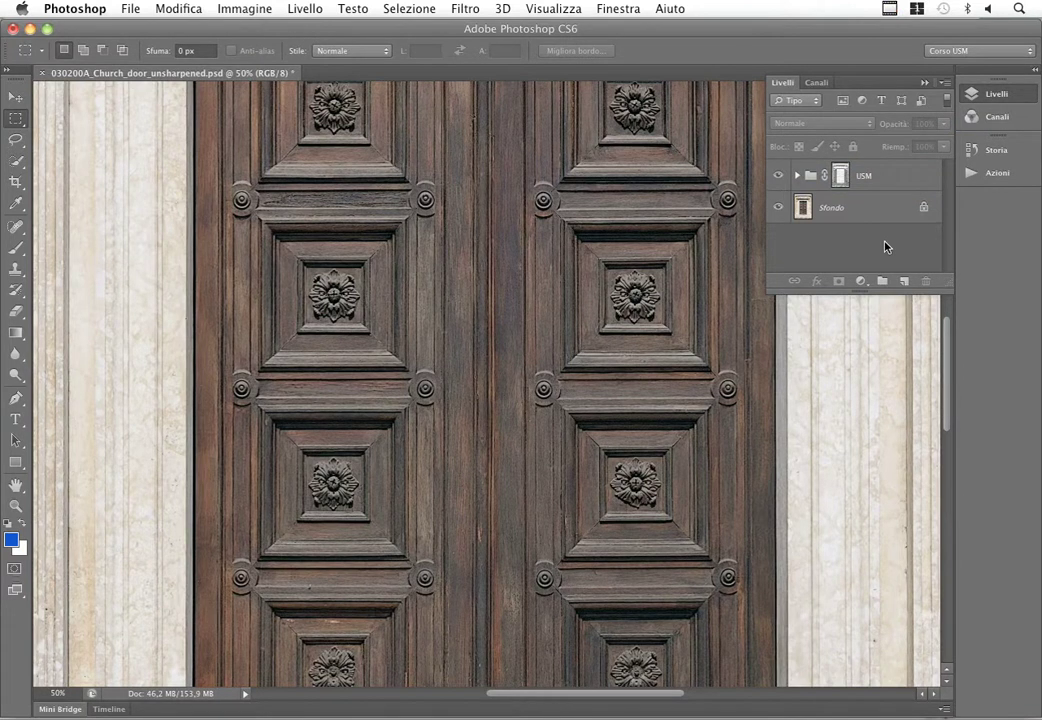
key("alt+]")
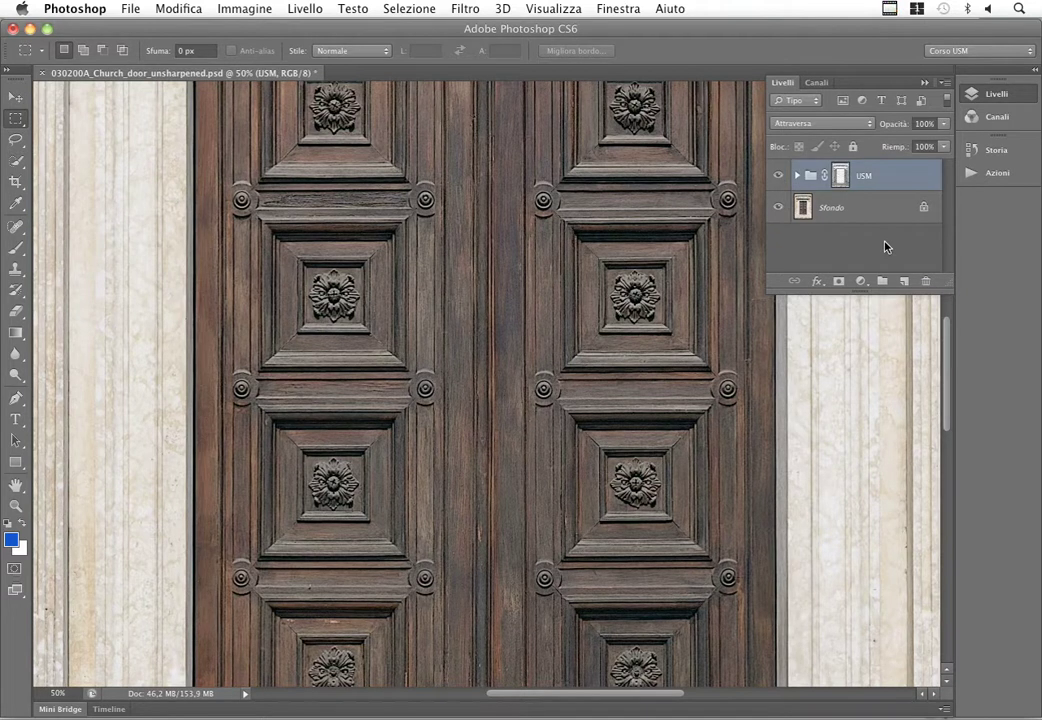
left_click(885, 246)
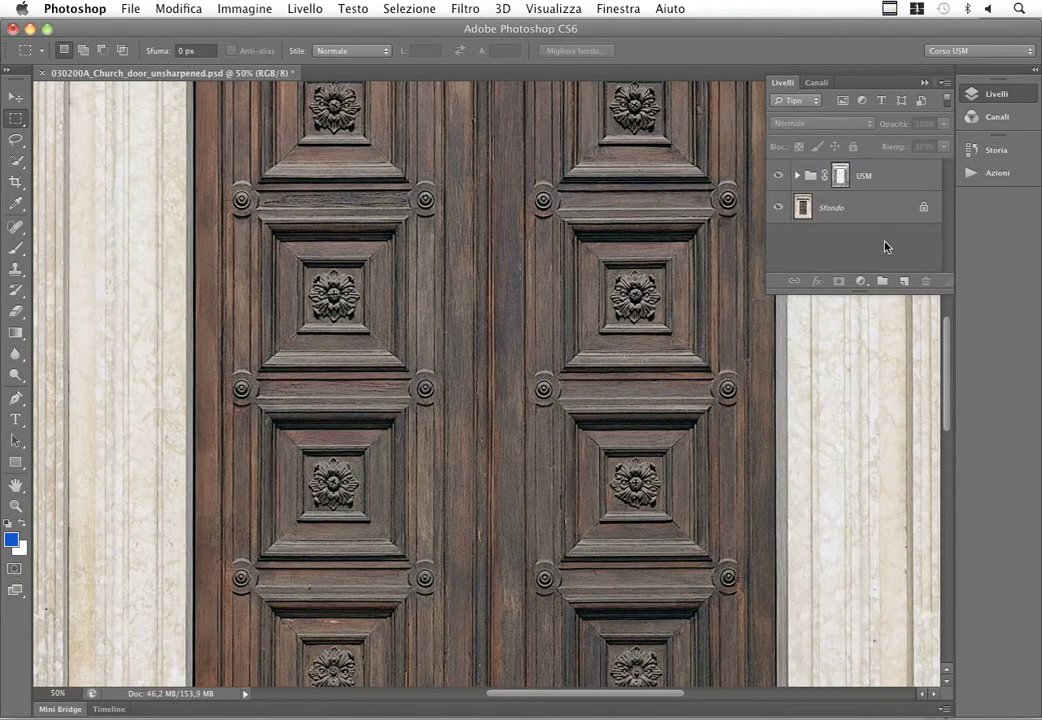
Zoom out to the whole church door and drag the USM group to the trash
key("ctrl+minus")
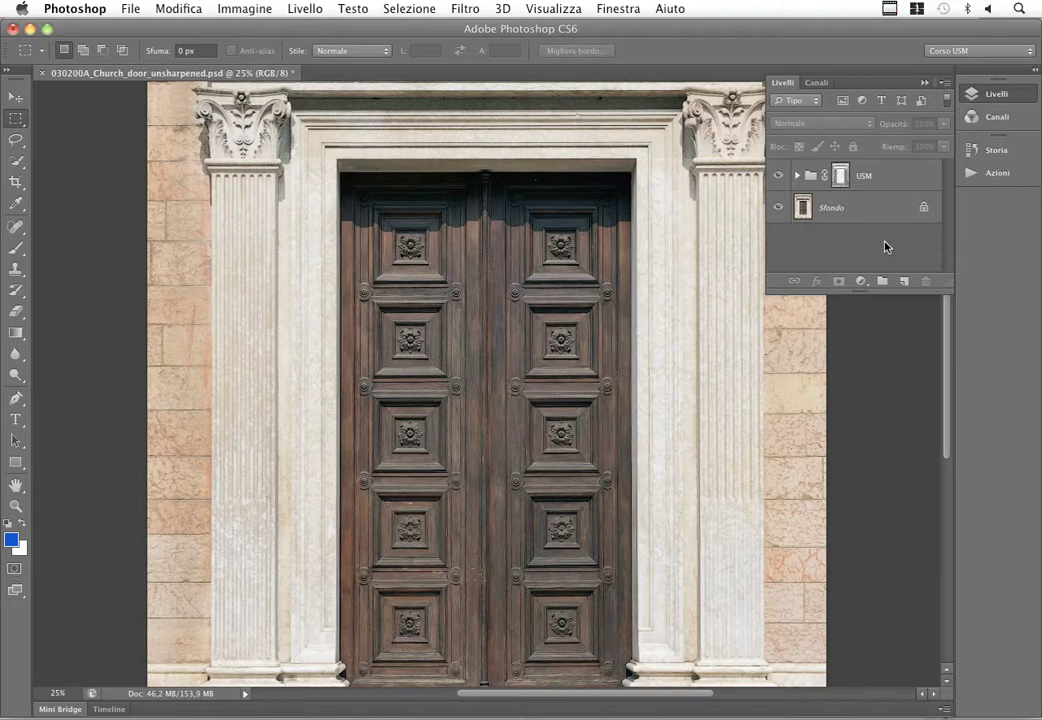
left_click_drag(891, 175, 926, 281)
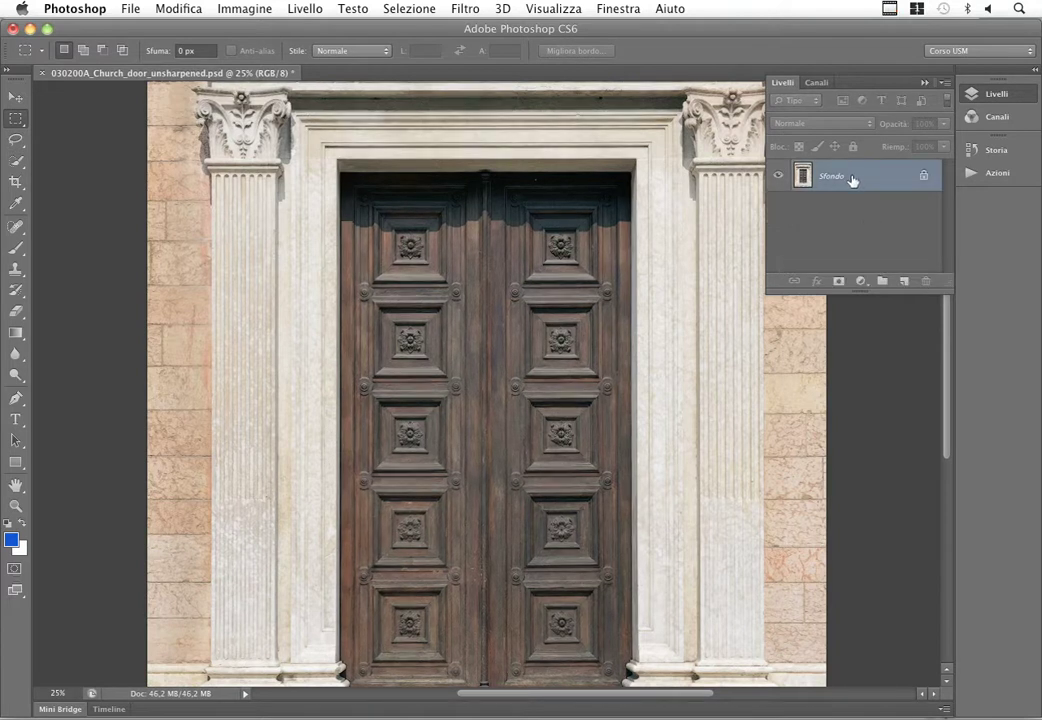
Float the Azioni panel beneath Livelli and play the Mazzetta DB action
left_click(978, 181)
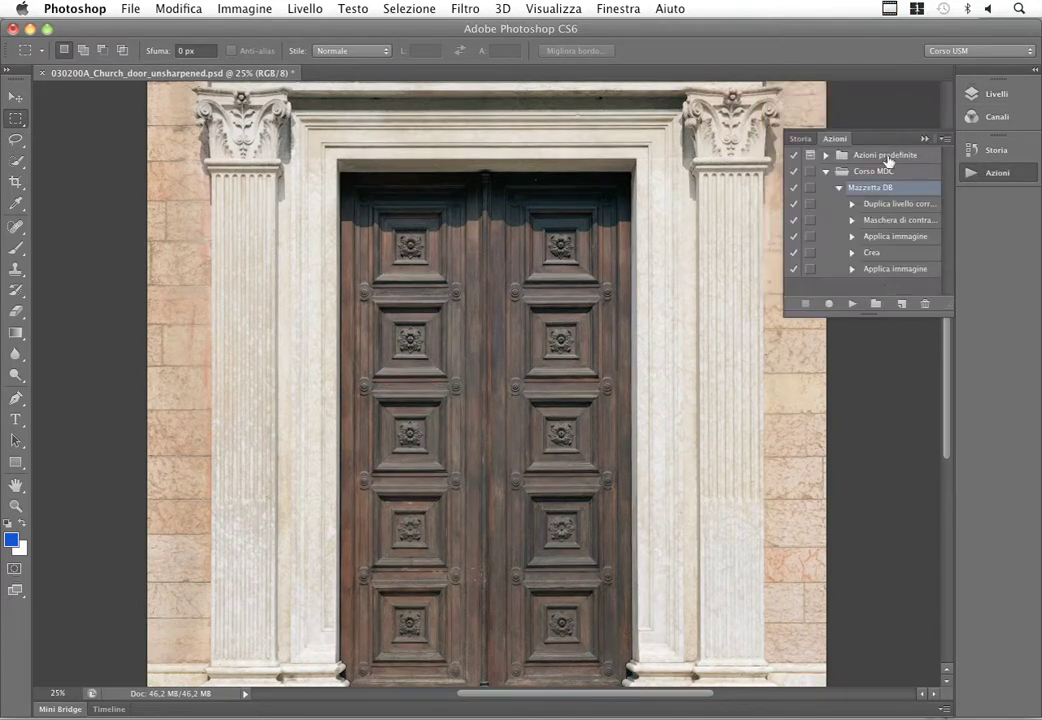
left_click_drag(832, 138, 812, 339)
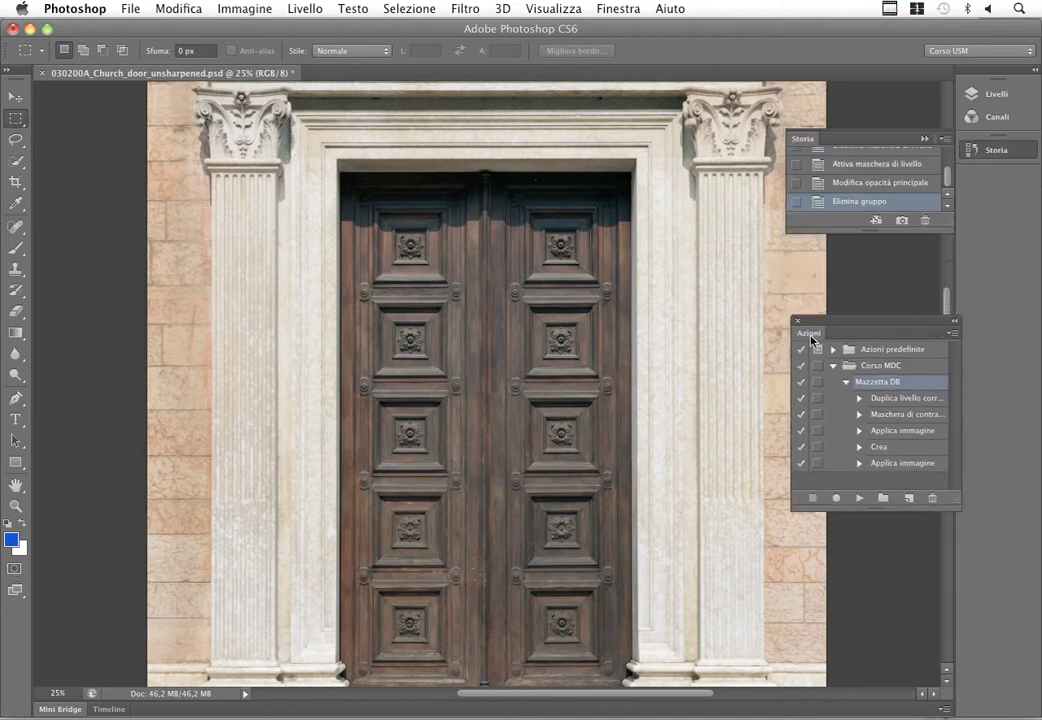
left_click(923, 139)
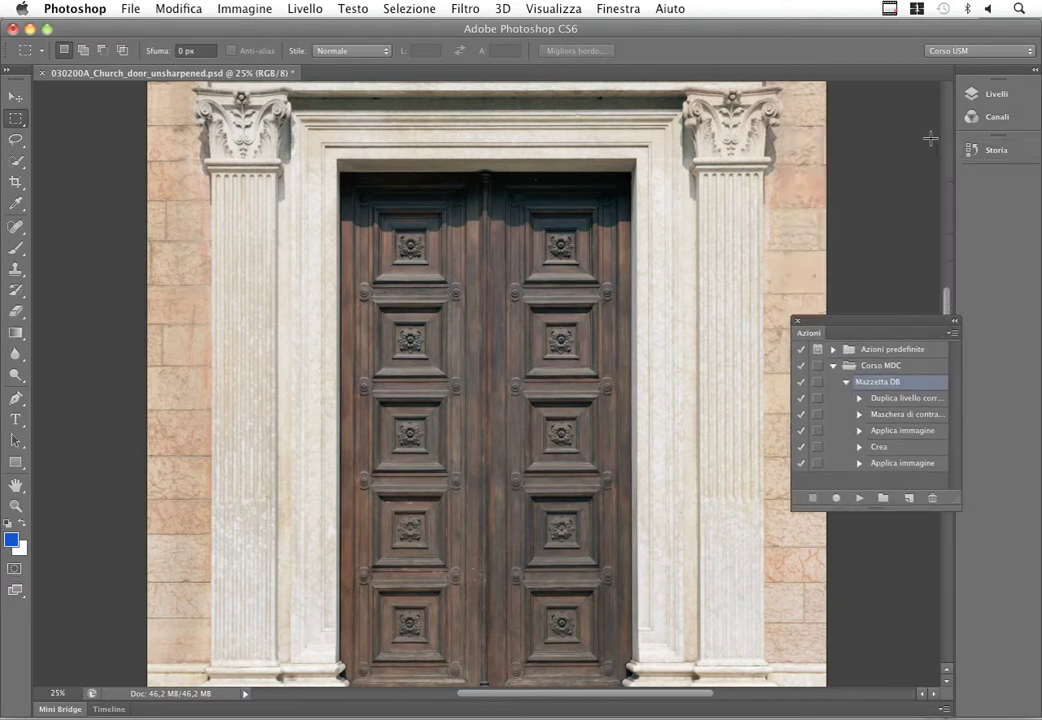
left_click(989, 95)
left_click_drag(857, 322, 834, 303)
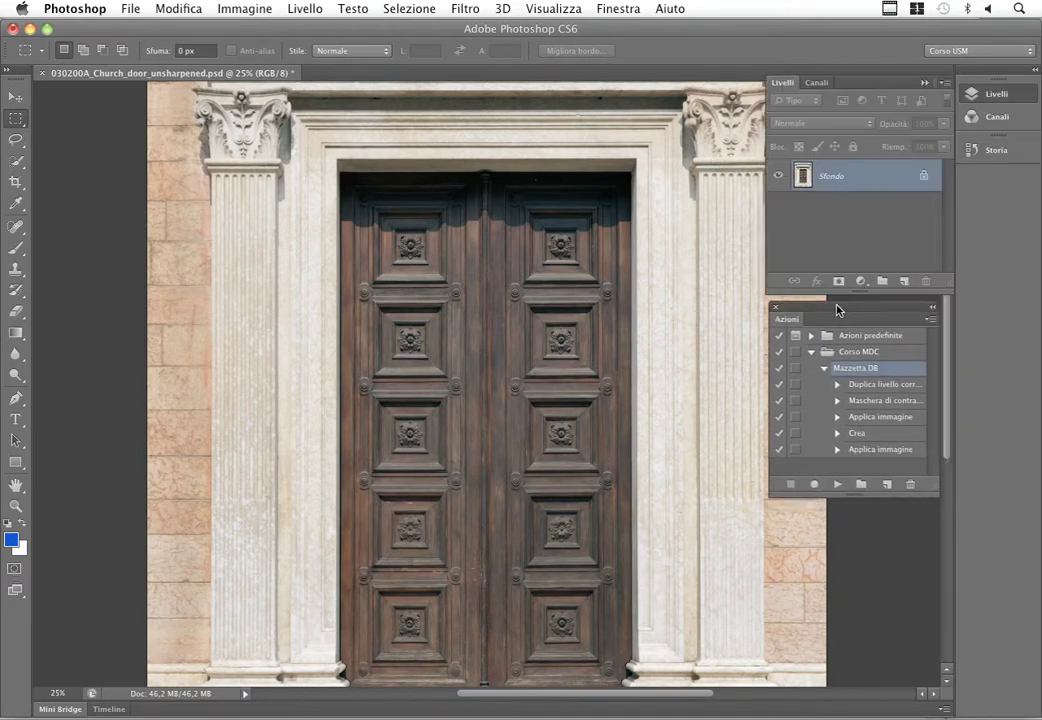
left_click(835, 478)
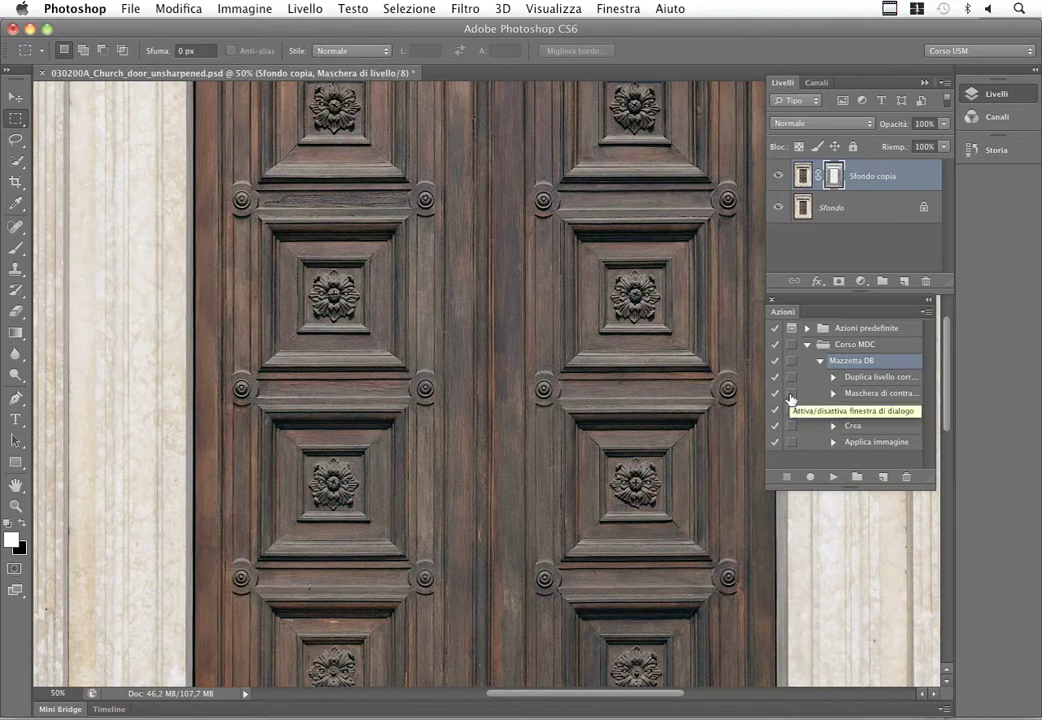
Make Maschera di contrasto pause, delete Sfondo copia, and rerun Mazzetta DB with Raggio 2
left_click(791, 394)
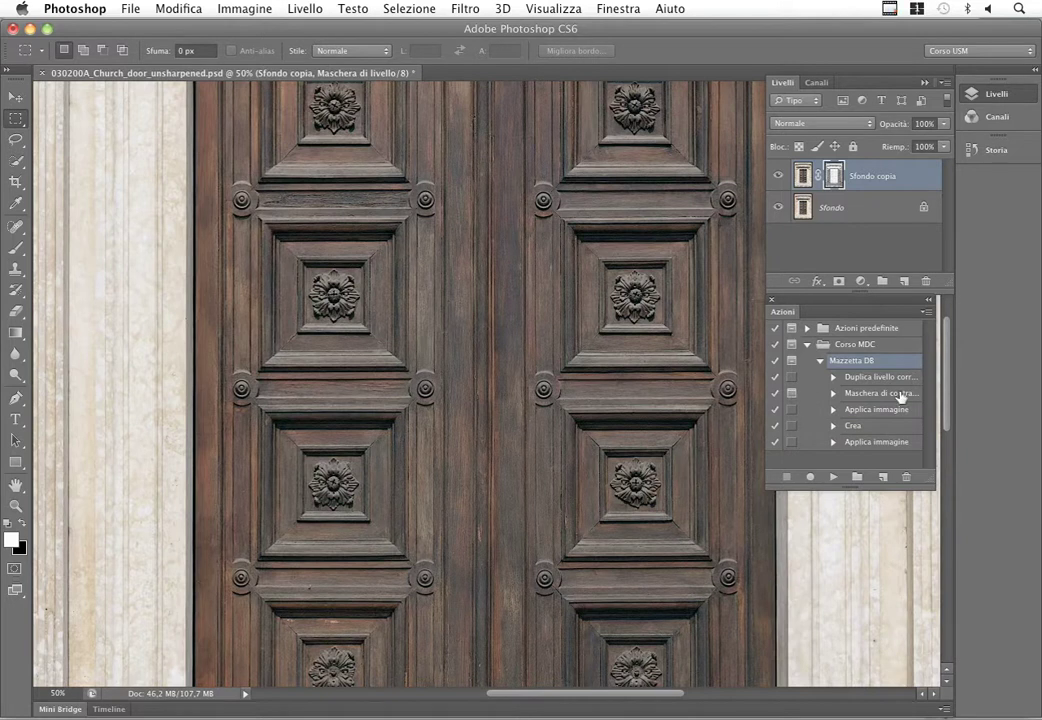
left_click_drag(865, 177, 926, 281)
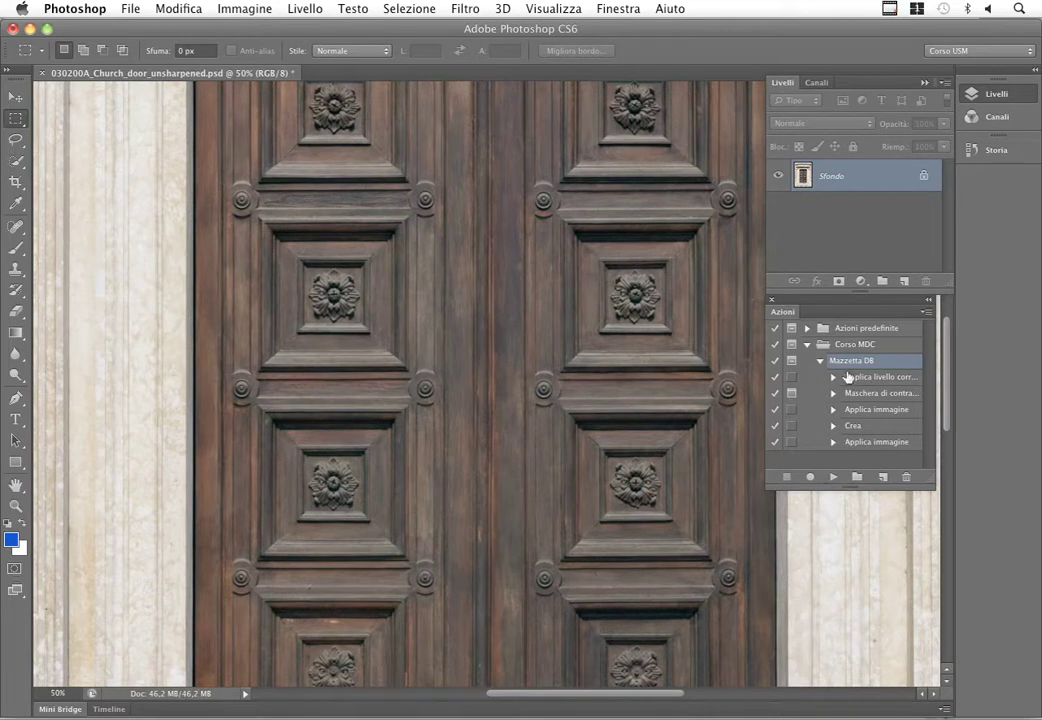
left_click(833, 477)
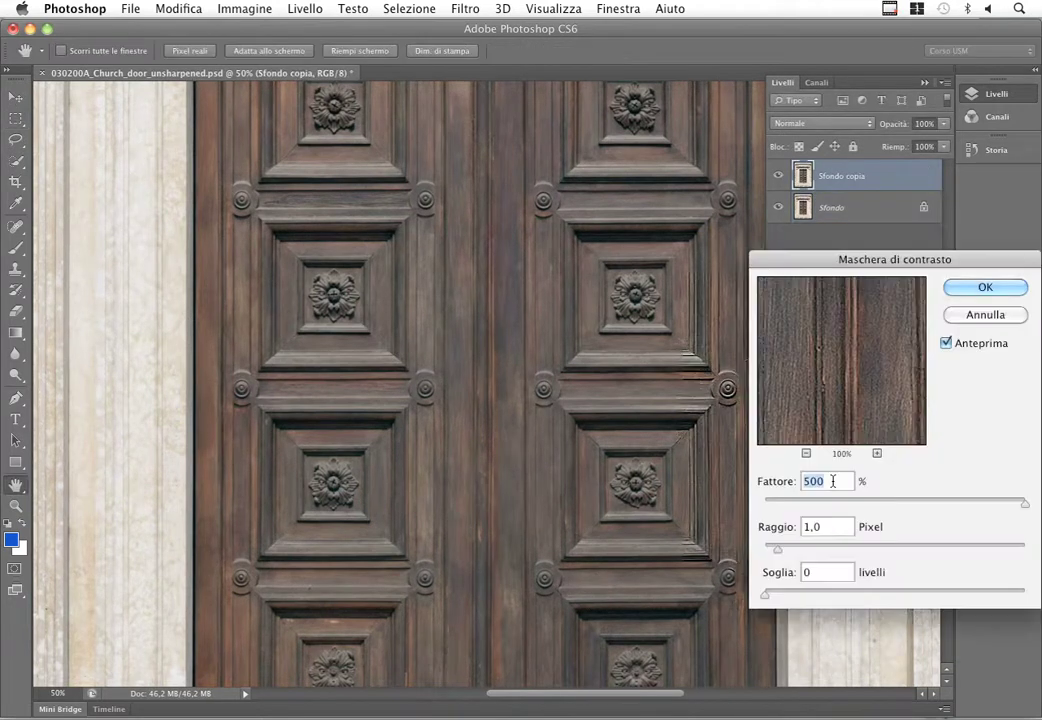
key("Tab")
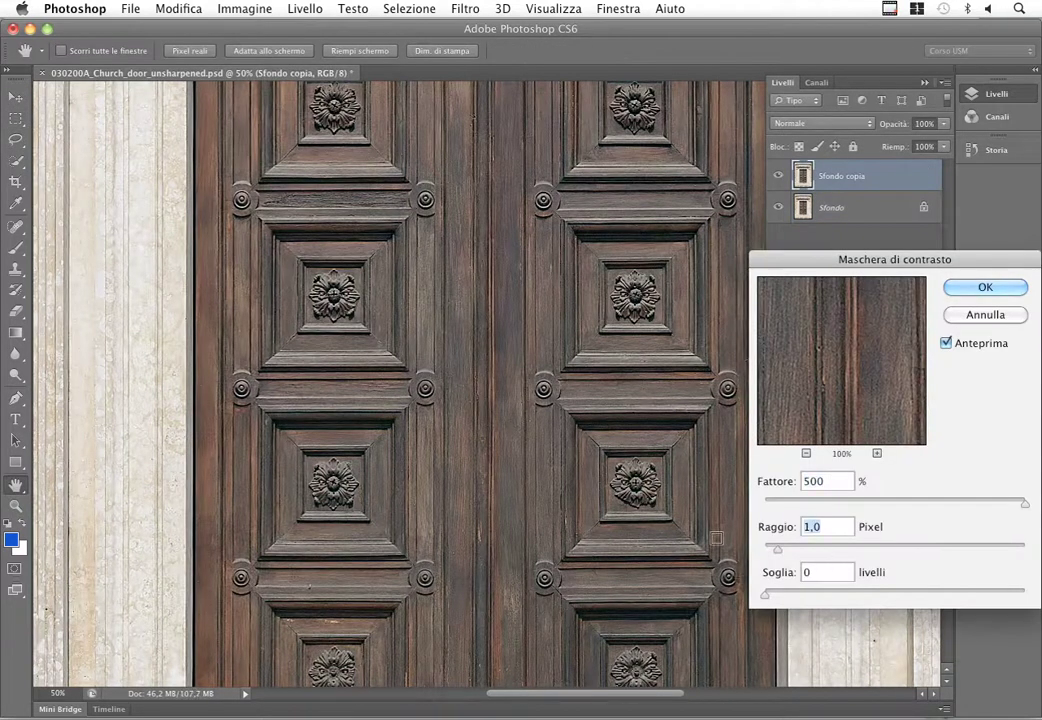
type("2")
key("Return")
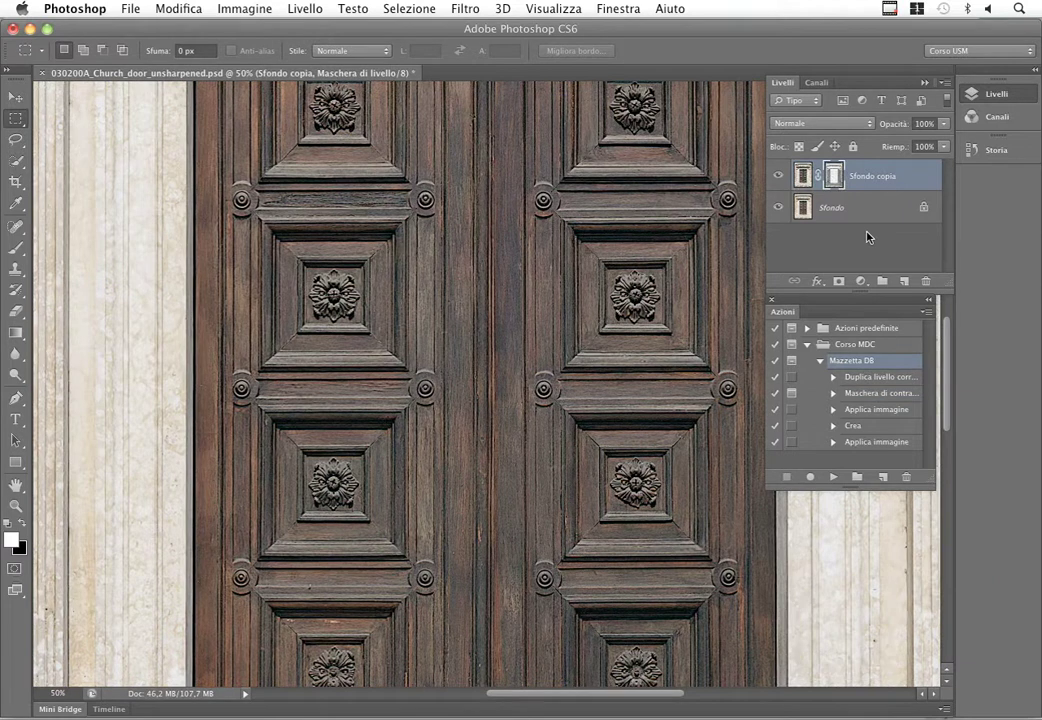
Change the Sfondo copia layer's blend mode from Normale to Luminosità
left_click(816, 123)
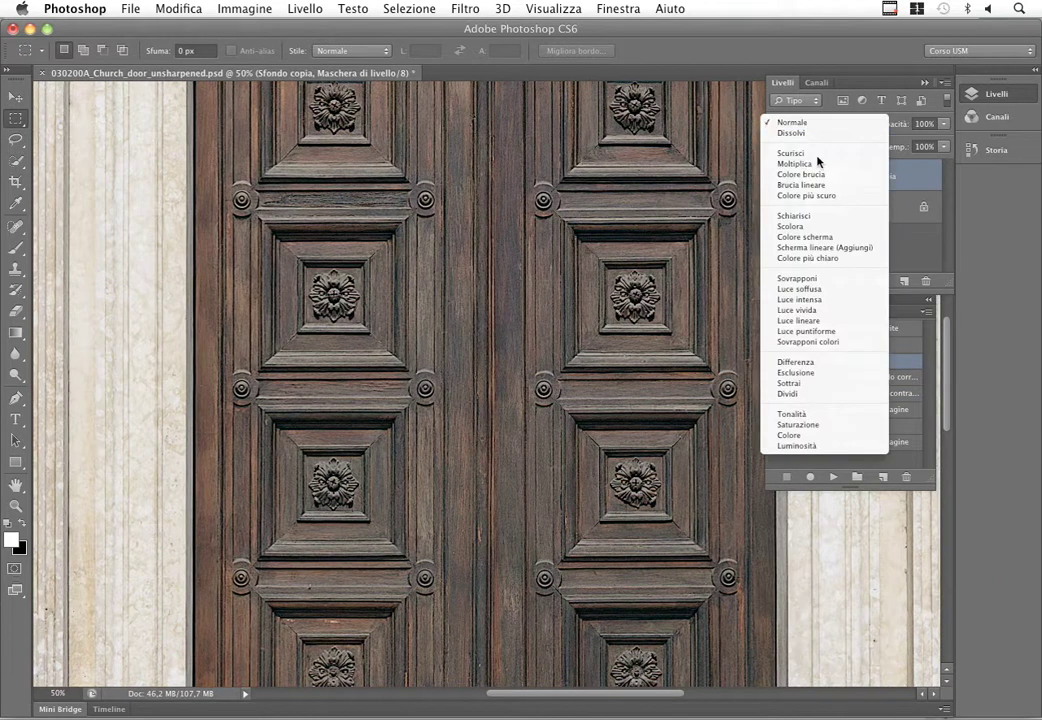
left_click(849, 445)
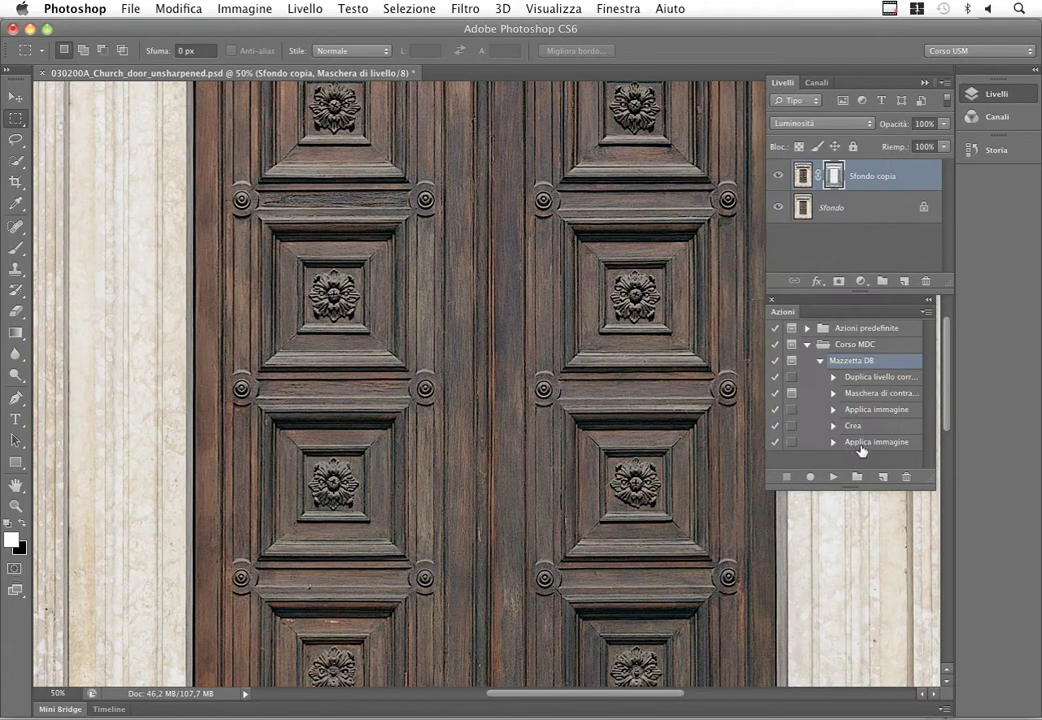